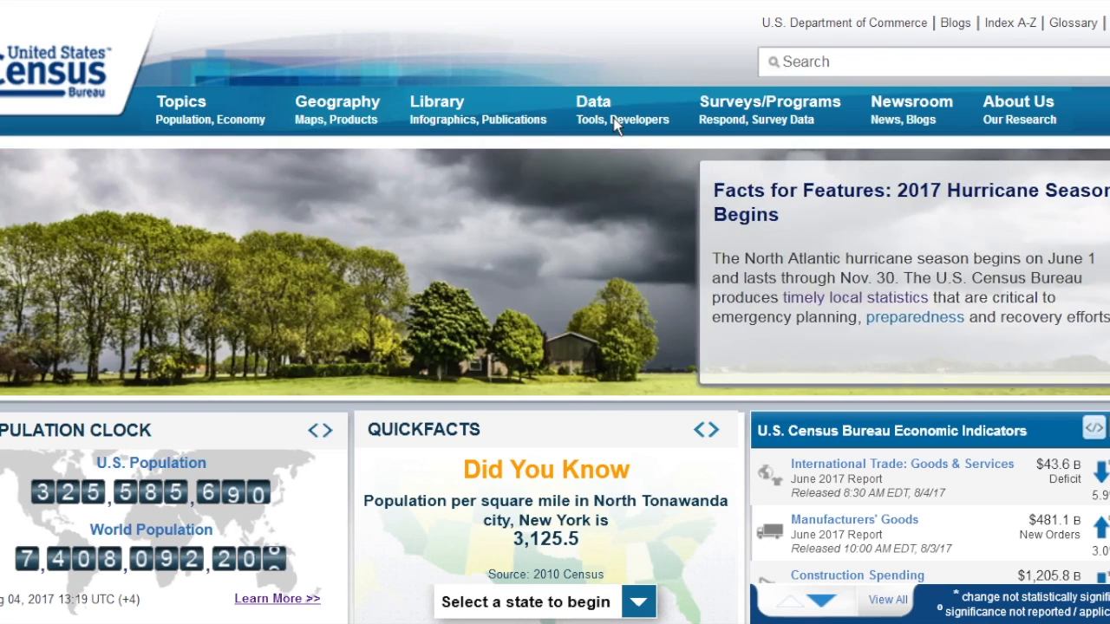
Open American FactFinder from the Census Bureau's data tools and apps.
{"action": "left_click", "coordinate": [619, 115]}
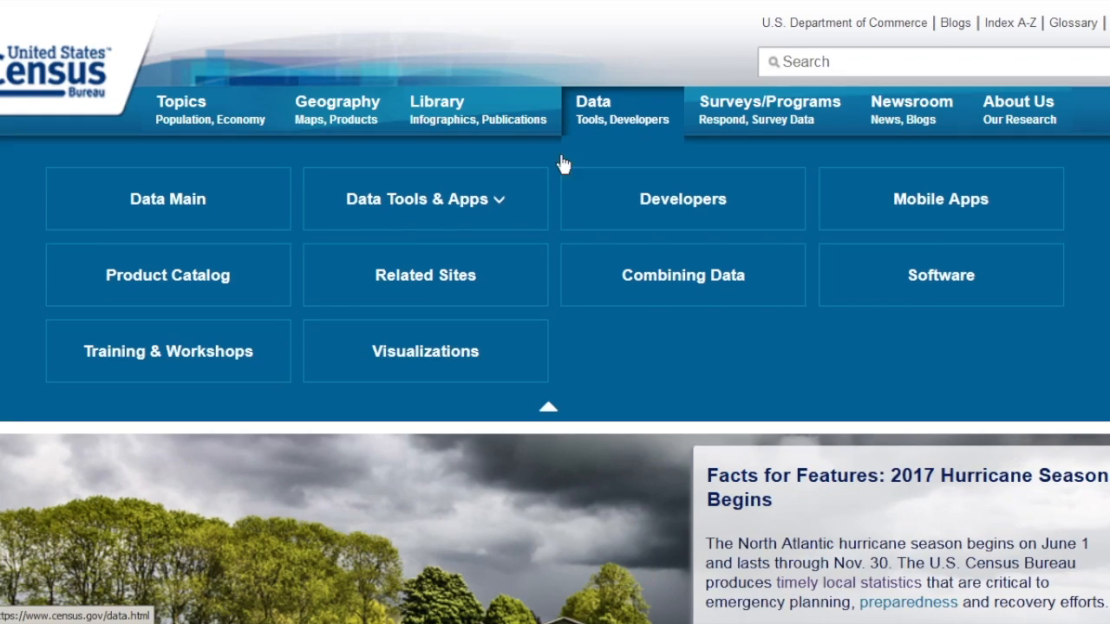
{"action": "left_click", "coordinate": [492, 208]}
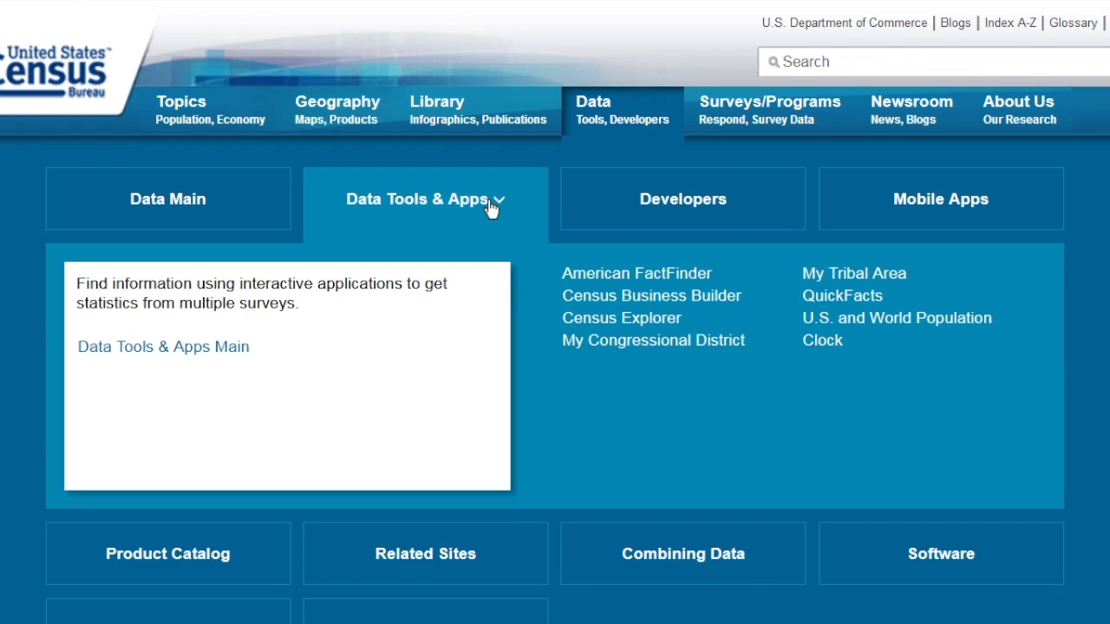
{"action": "left_click", "coordinate": [645, 279]}
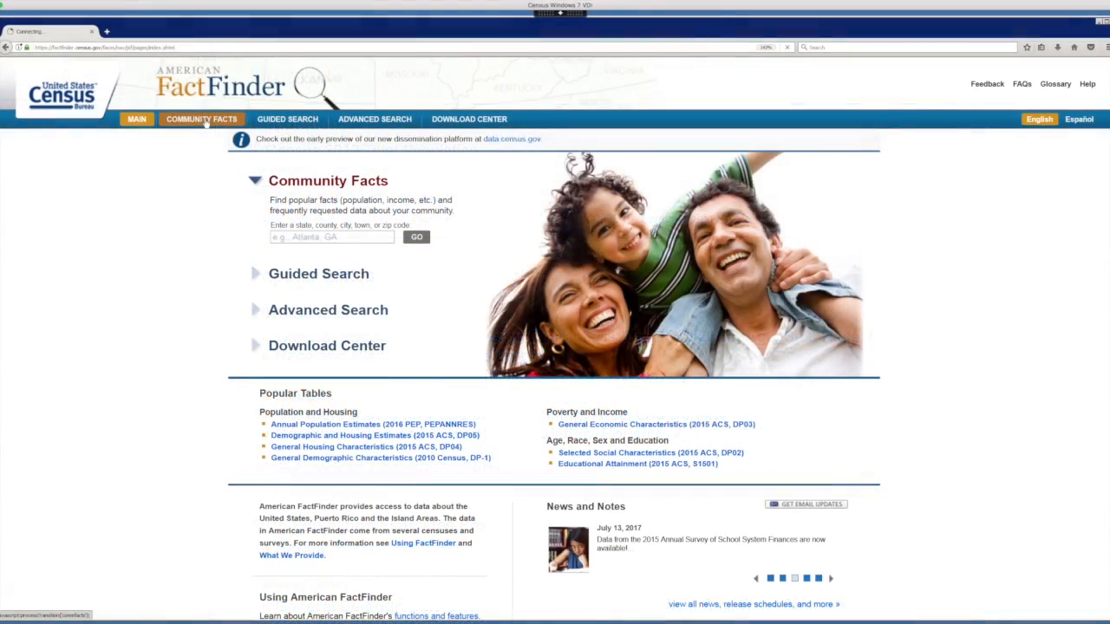
Browse the Community Facts topic categories for the United States.
{"action": "left_click", "coordinate": [204, 120]}
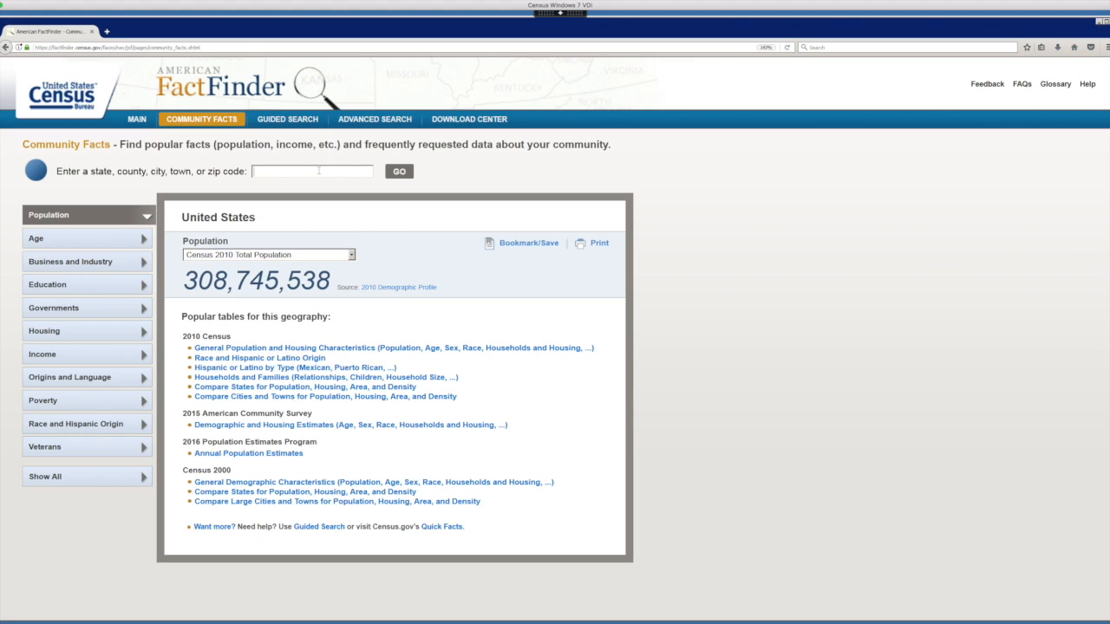
{"action": "left_click_drag", "start_coordinate": [258, 218], "coordinate": [177, 222]}
{"action": "left_click", "coordinate": [177, 221]}
{"action": "left_click", "coordinate": [86, 238]}
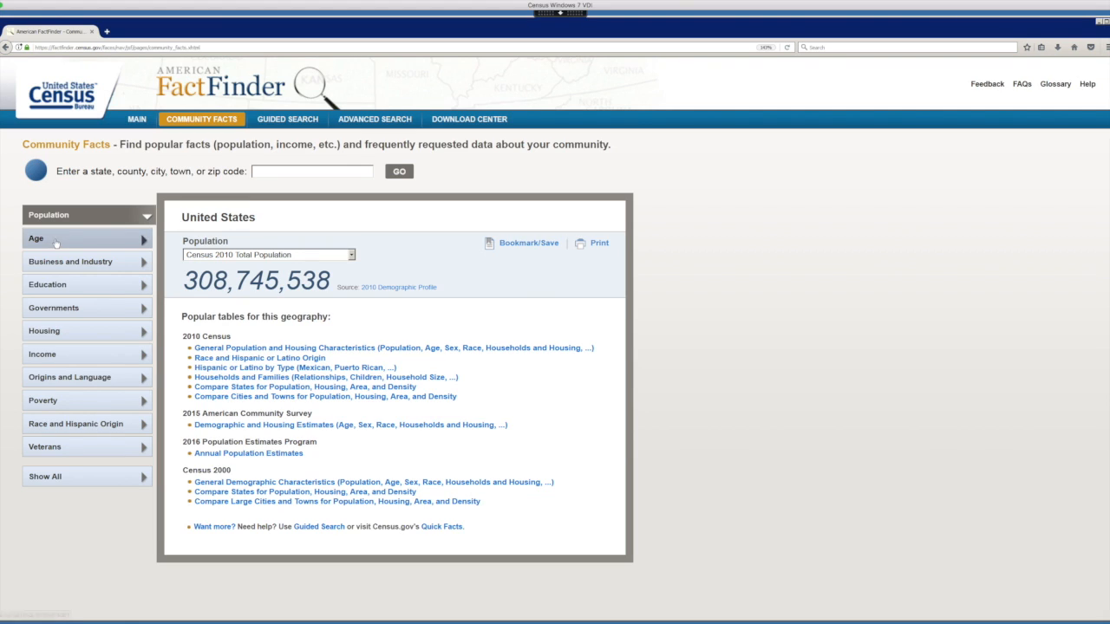
{"action": "left_click", "coordinate": [64, 292]}
{"action": "left_click", "coordinate": [64, 310]}
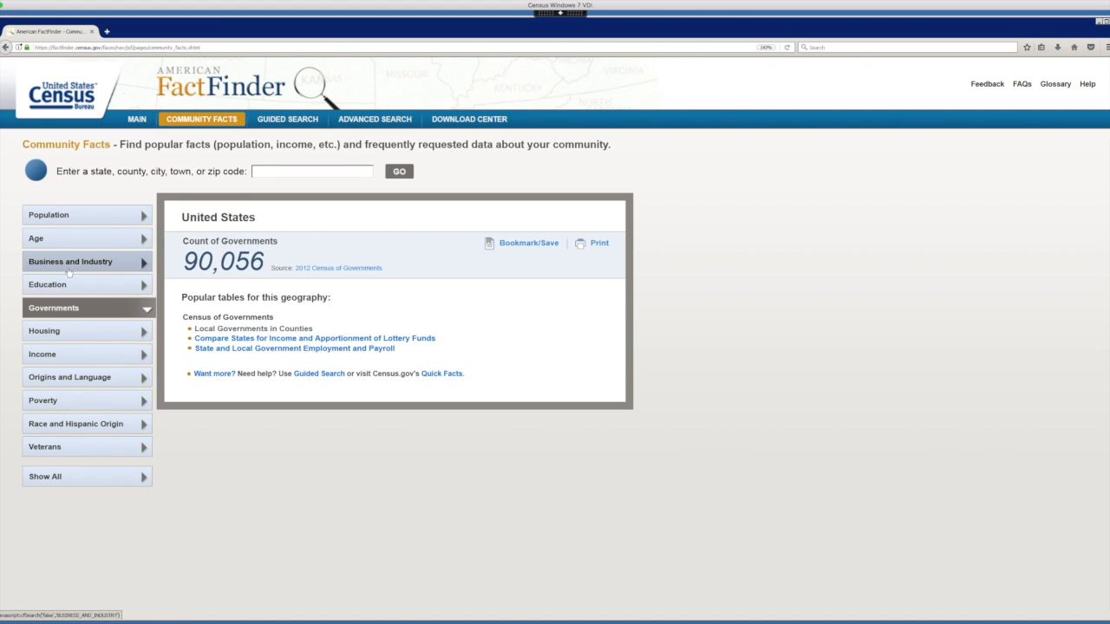
{"action": "left_click", "coordinate": [76, 229]}
{"action": "left_click", "coordinate": [79, 217]}
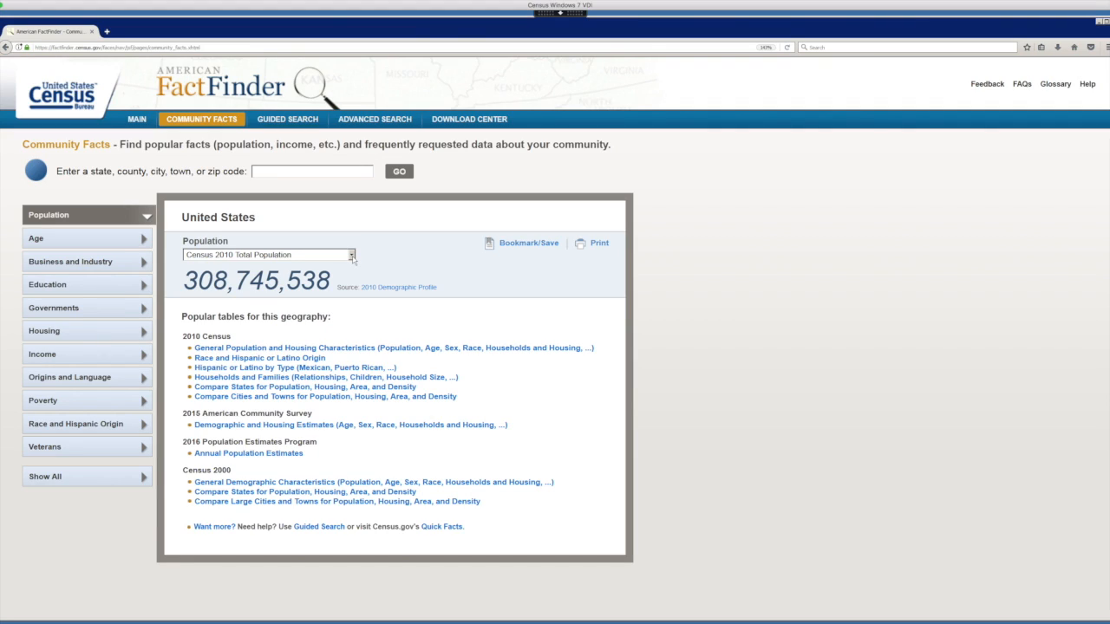
Switch the population figure to the 2016 Population Estimate and open the Annual Population Estimates table.
{"action": "left_click", "coordinate": [351, 255]}
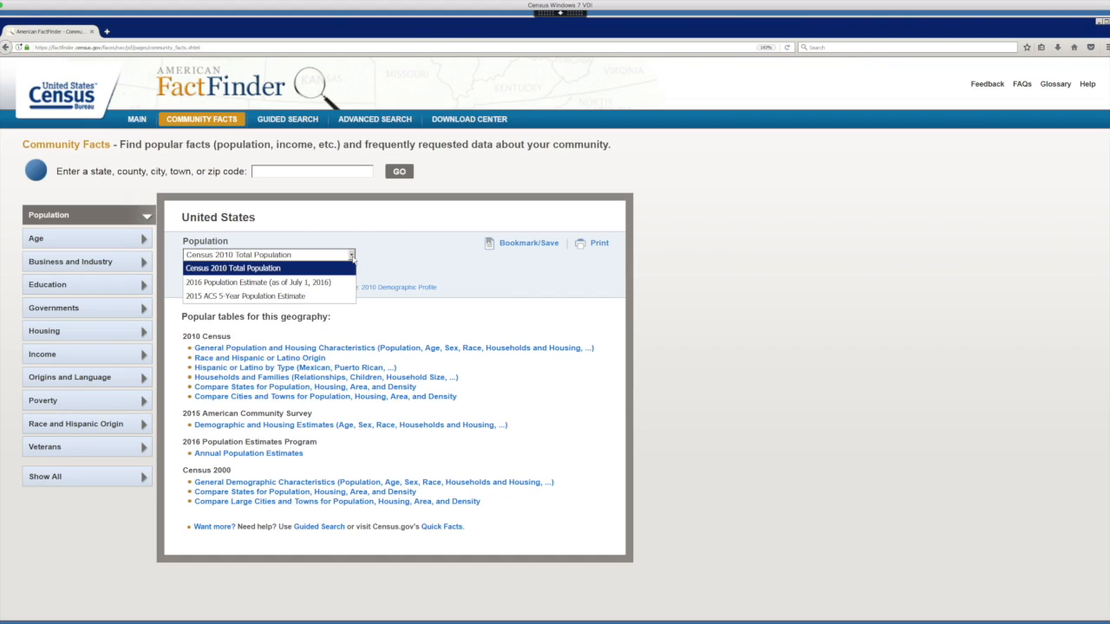
{"action": "left_click", "coordinate": [295, 282]}
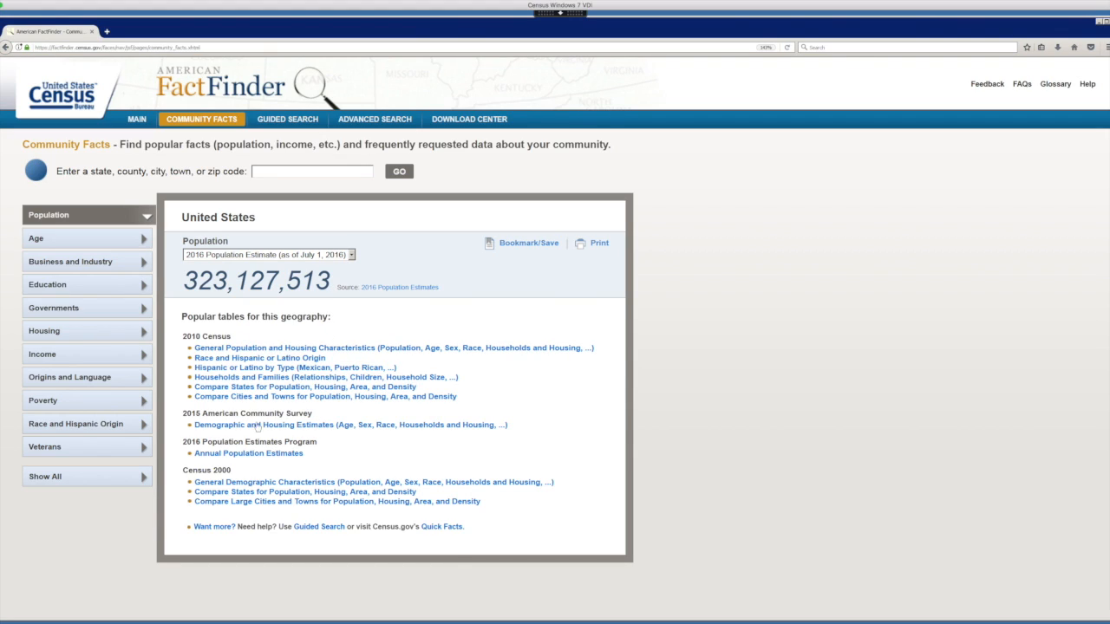
{"action": "left_click", "coordinate": [269, 456]}
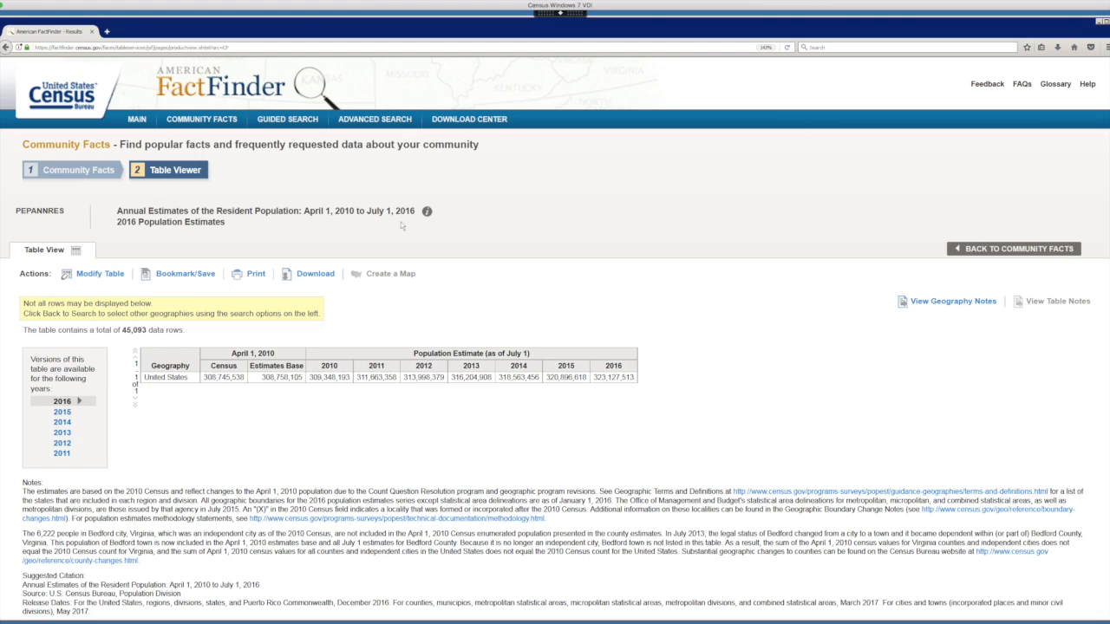
Start a new Advanced Search and add All Counties within United States as the county geography.
{"action": "left_click", "coordinate": [377, 122]}
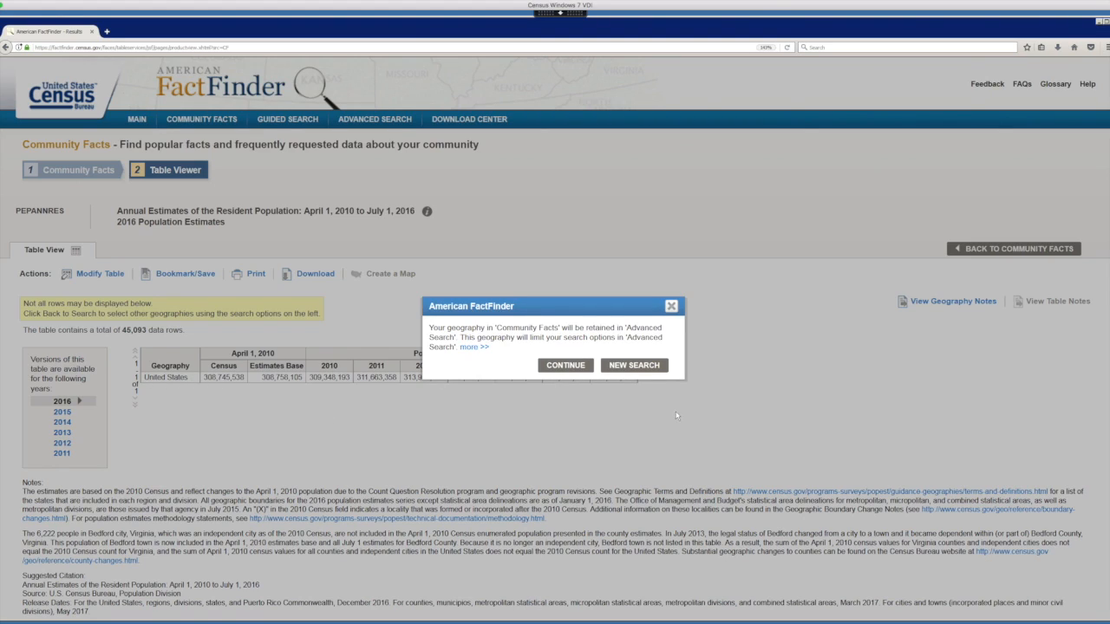
{"action": "left_click", "coordinate": [636, 367]}
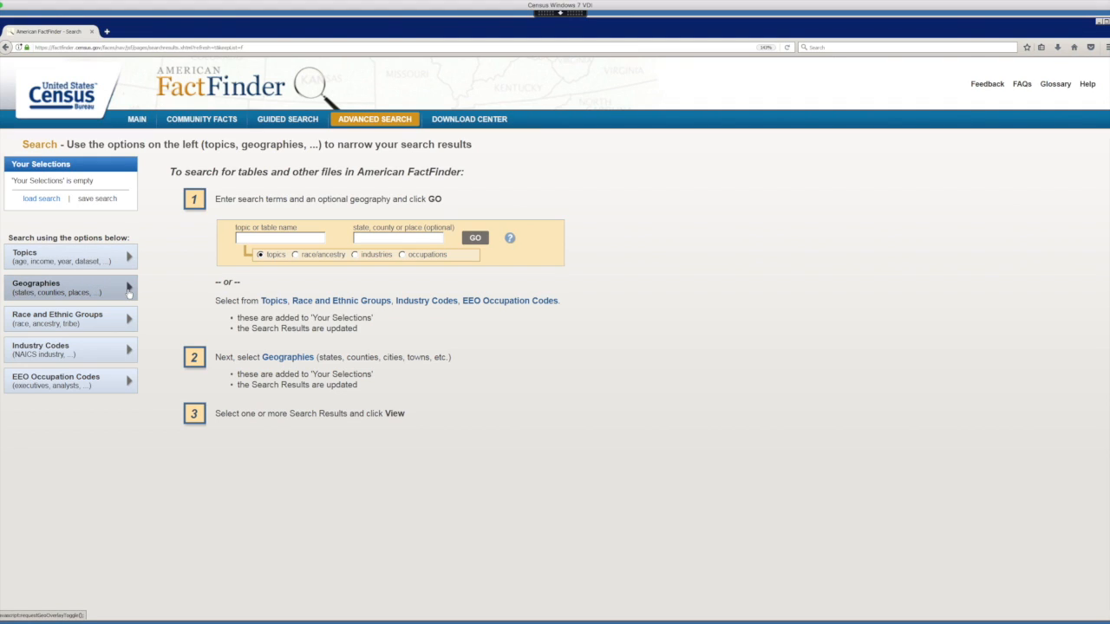
{"action": "left_click", "coordinate": [78, 290]}
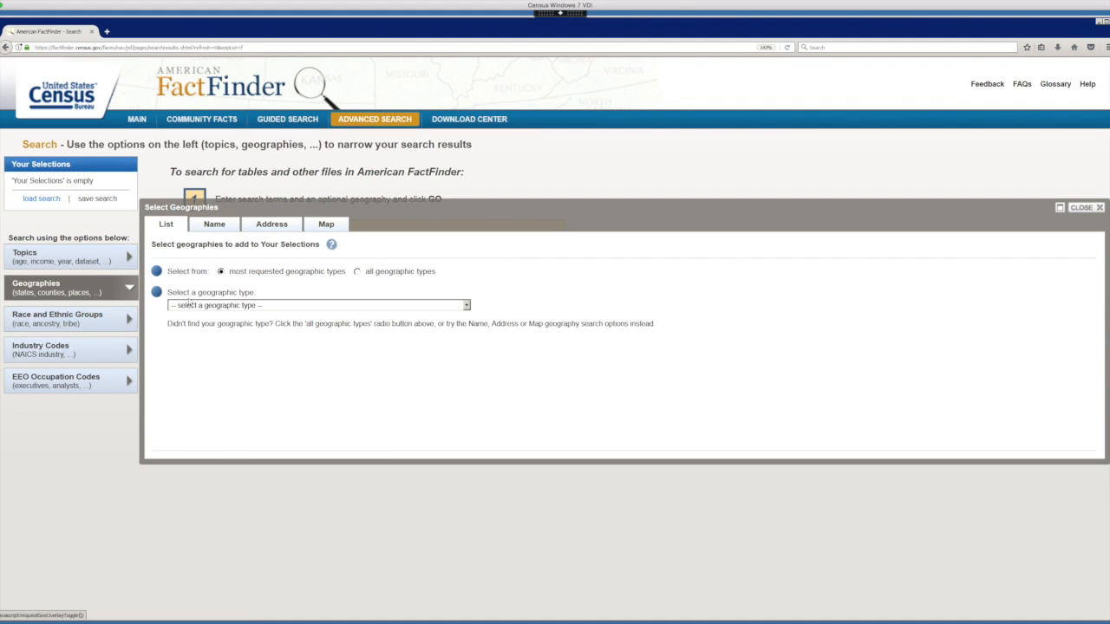
{"action": "left_click", "coordinate": [467, 307]}
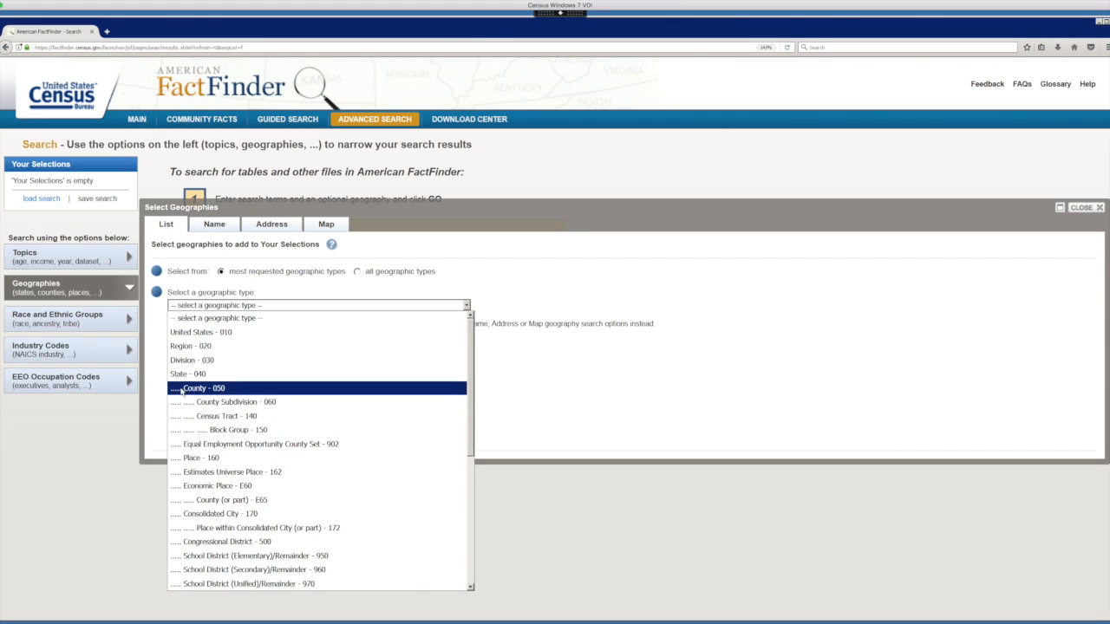
{"action": "left_click", "coordinate": [210, 391]}
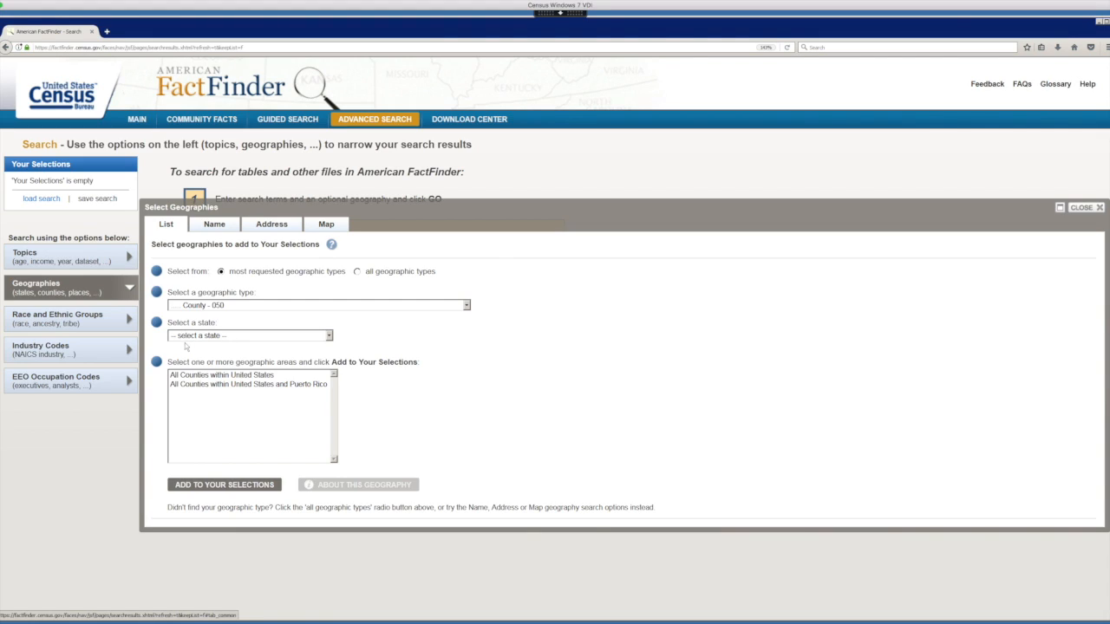
{"action": "left_click", "coordinate": [254, 377]}
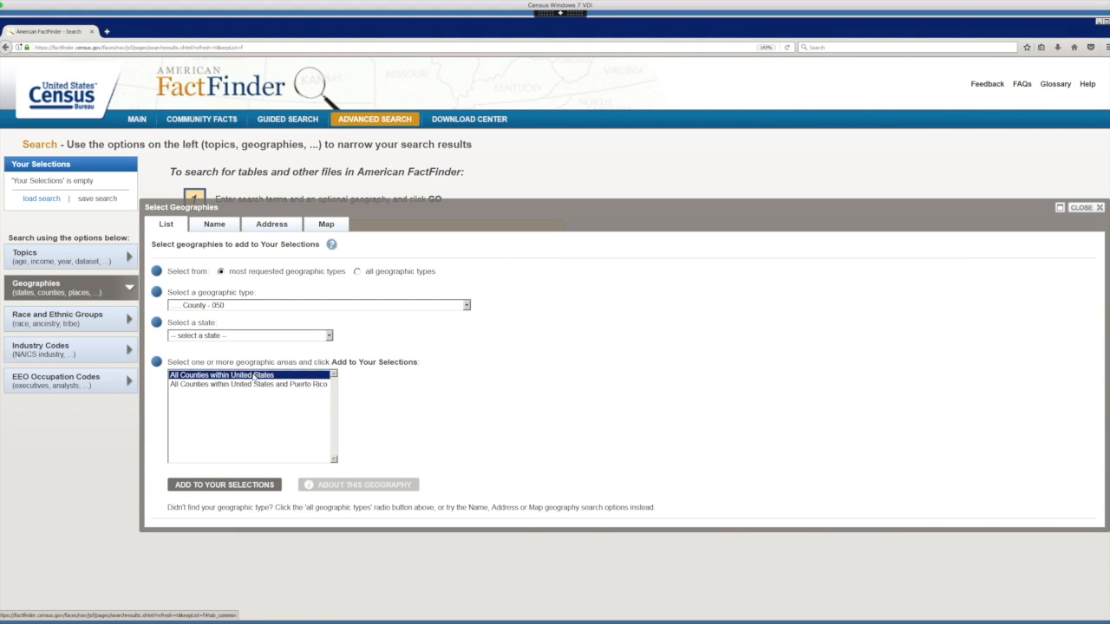
{"action": "left_click", "coordinate": [241, 488]}
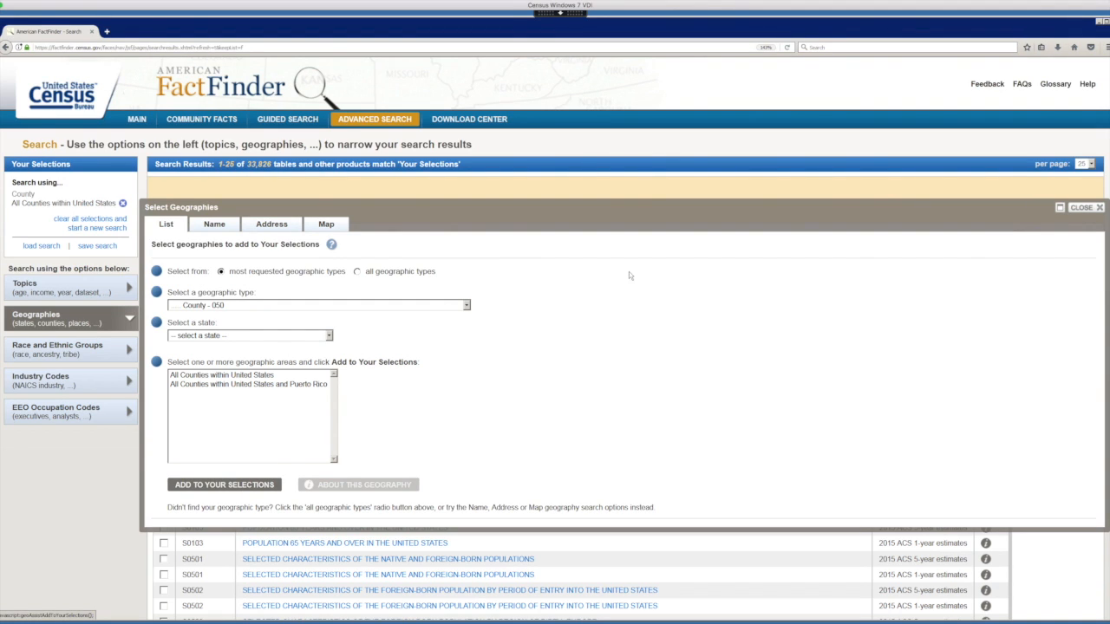
{"action": "left_click", "coordinate": [1081, 208]}
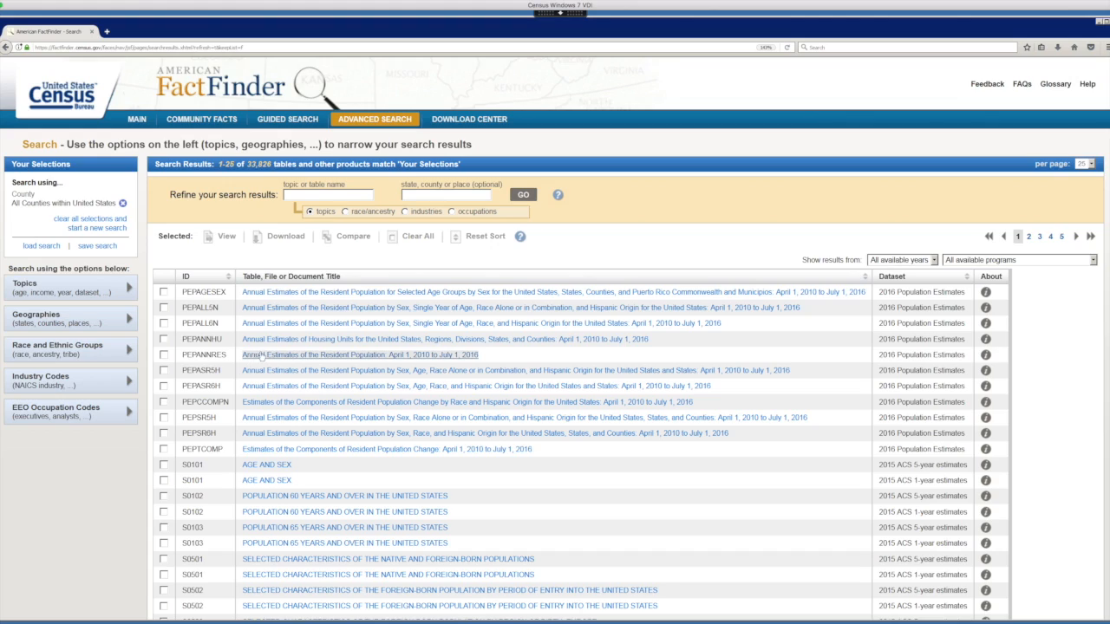
Open the Annual Estimates of the Resident Population table (PEPANNRES) for all counties and look through its rows.
{"action": "left_click", "coordinate": [373, 357]}
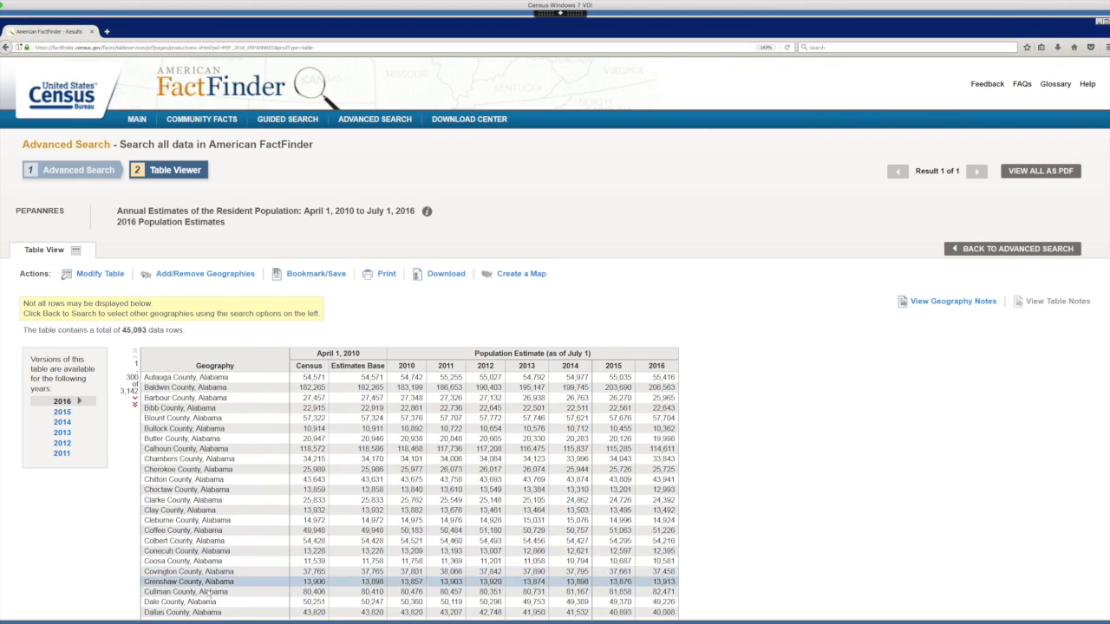
{"action": "scroll", "coordinate": [208, 594], "scroll_direction": "down", "scroll_amount": 3}
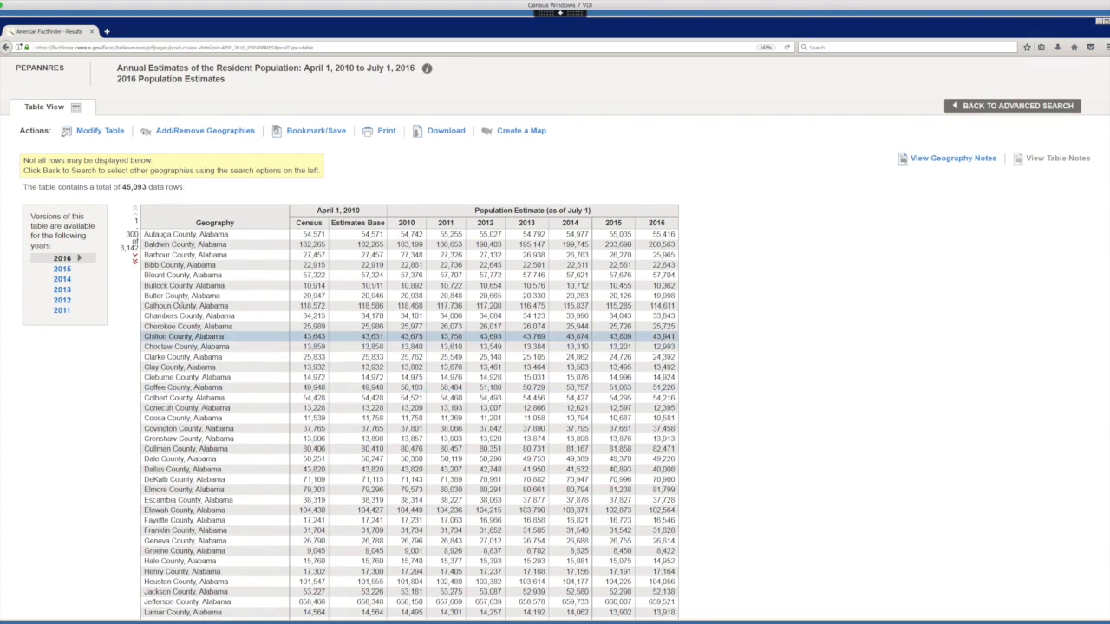
{"action": "scroll", "coordinate": [178, 300], "scroll_direction": "down", "scroll_amount": 2}
{"action": "scroll", "coordinate": [178, 300], "scroll_direction": "up", "scroll_amount": 3}
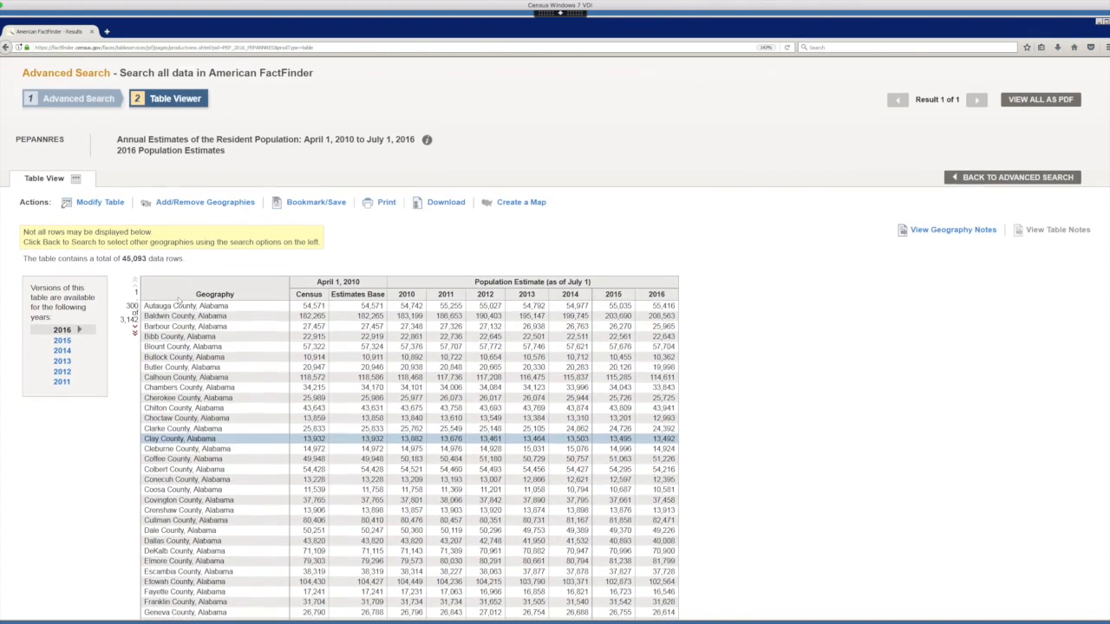
{"action": "scroll", "coordinate": [179, 299], "scroll_direction": "up", "scroll_amount": 2}
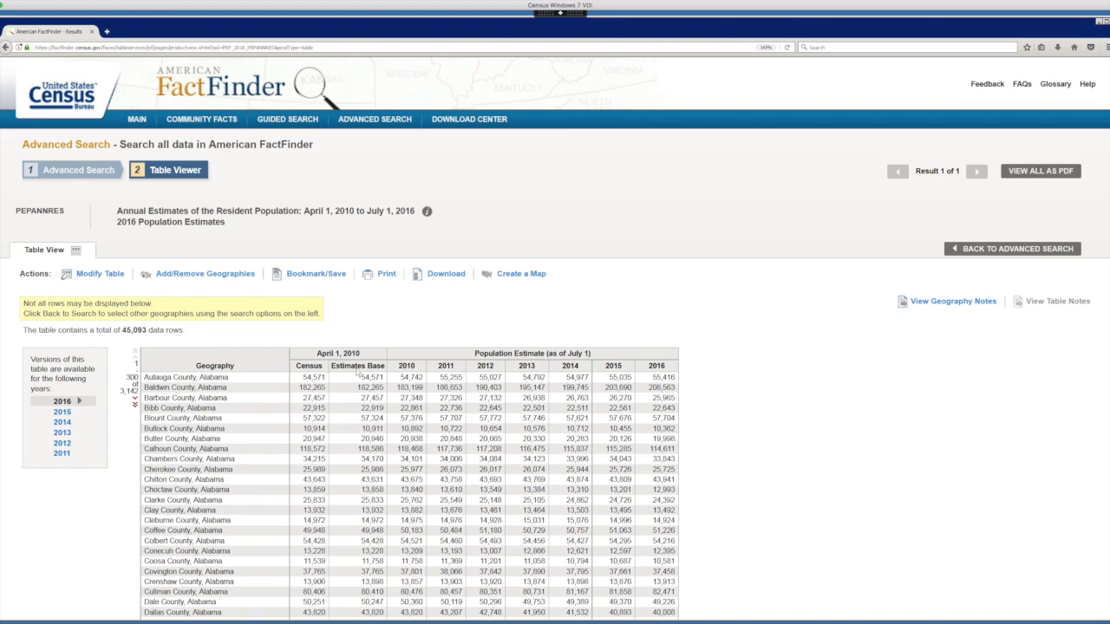
Hide the April 1, 2010 Census and Estimates Base columns from the table.
{"action": "left_click", "coordinate": [109, 277]}
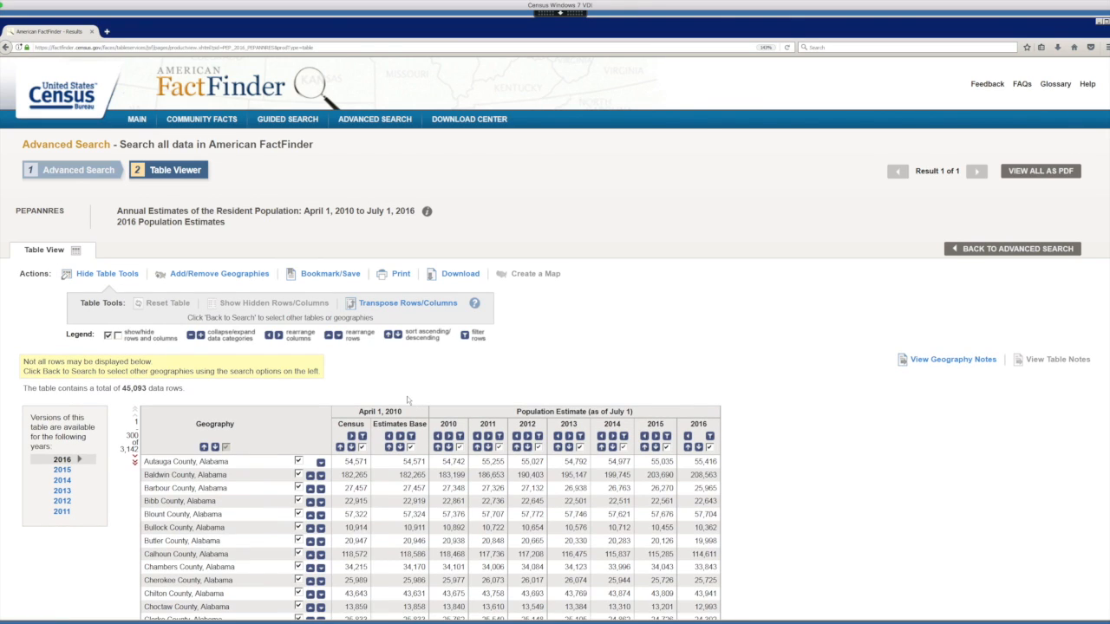
{"action": "scroll", "coordinate": [409, 400], "scroll_direction": "down", "scroll_amount": 2}
{"action": "left_click", "coordinate": [362, 374]}
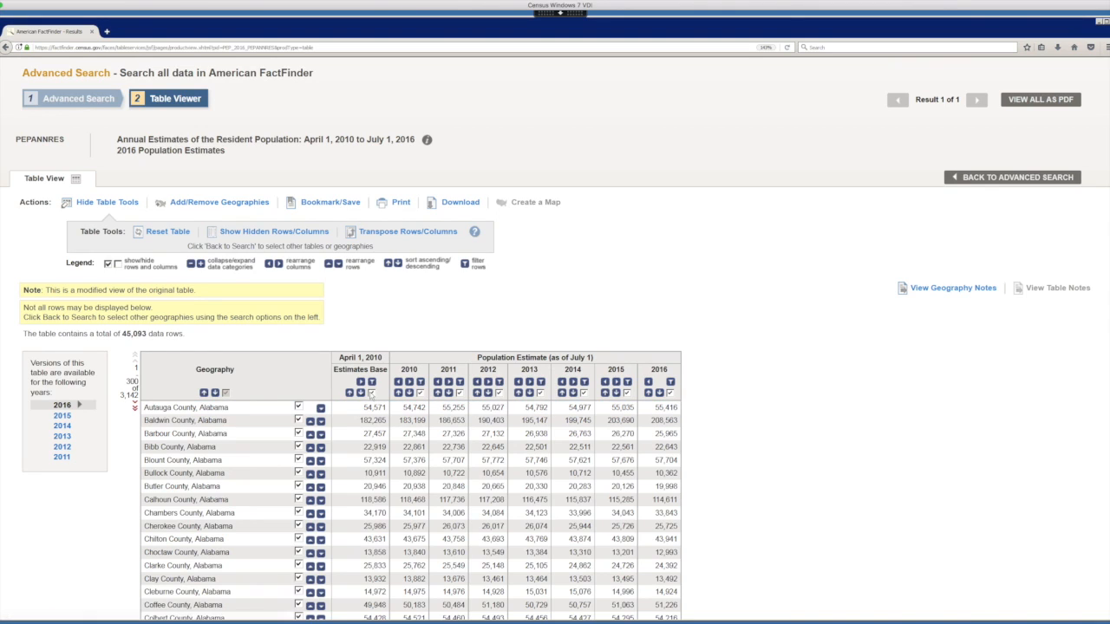
{"action": "left_click", "coordinate": [372, 393]}
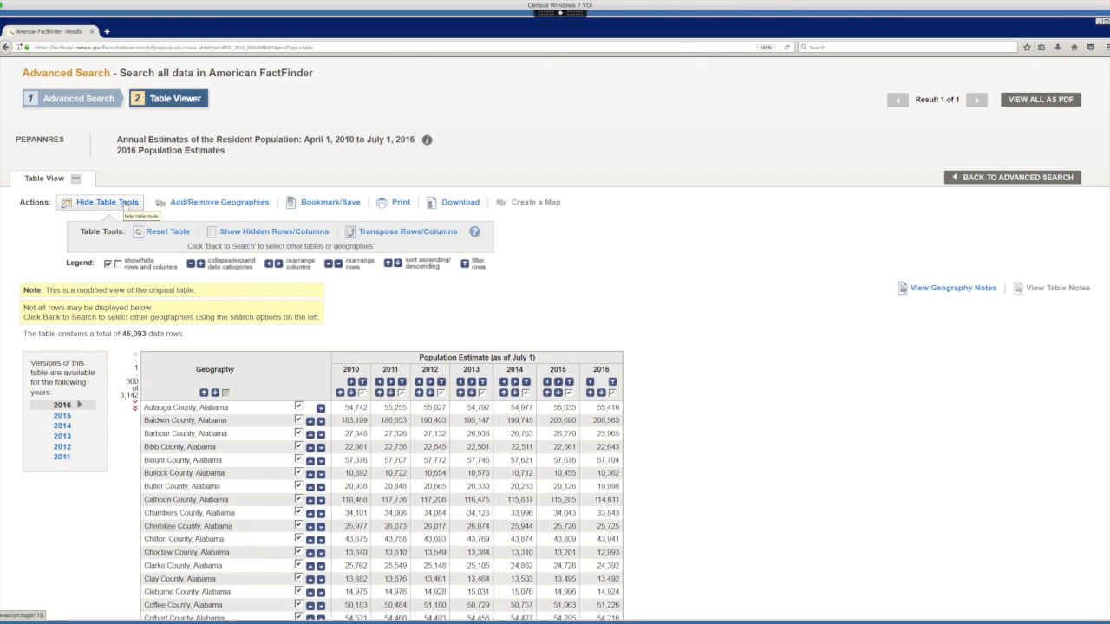
{"action": "left_click", "coordinate": [126, 205]}
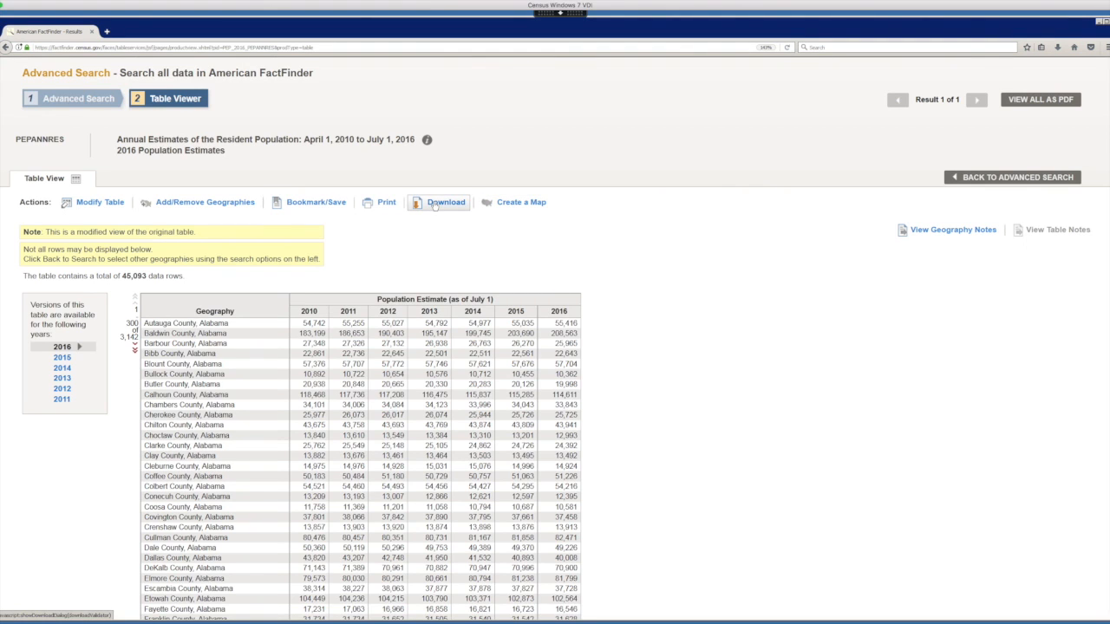
Download the modified table as data for use in a spreadsheet and open the zip with WinZip.
{"action": "left_click", "coordinate": [435, 203]}
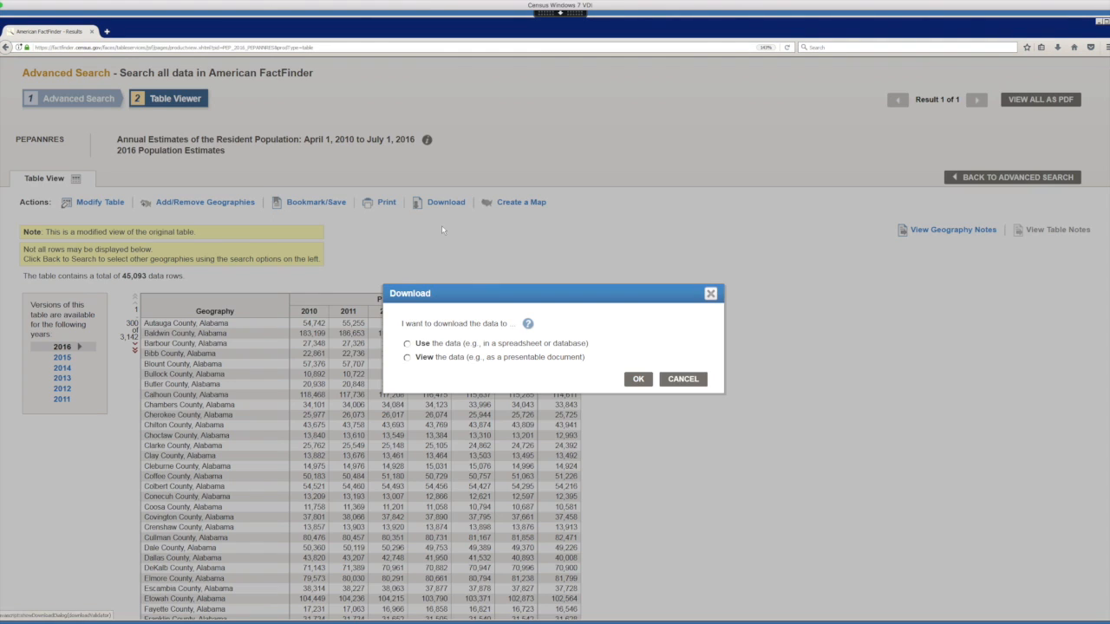
{"action": "left_click", "coordinate": [408, 344]}
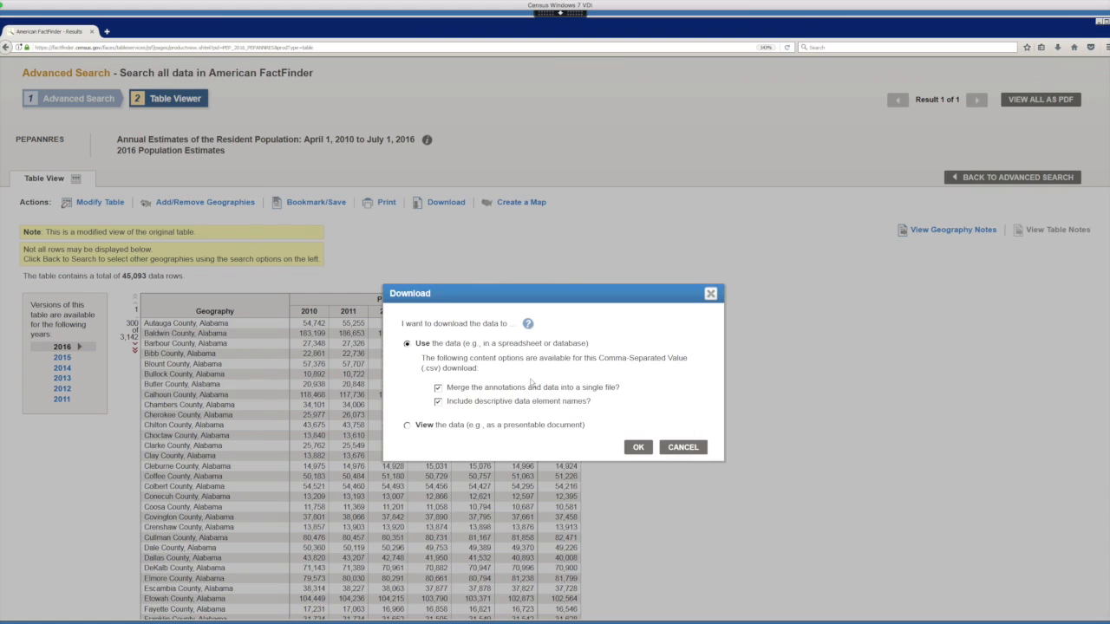
{"action": "left_click", "coordinate": [639, 448]}
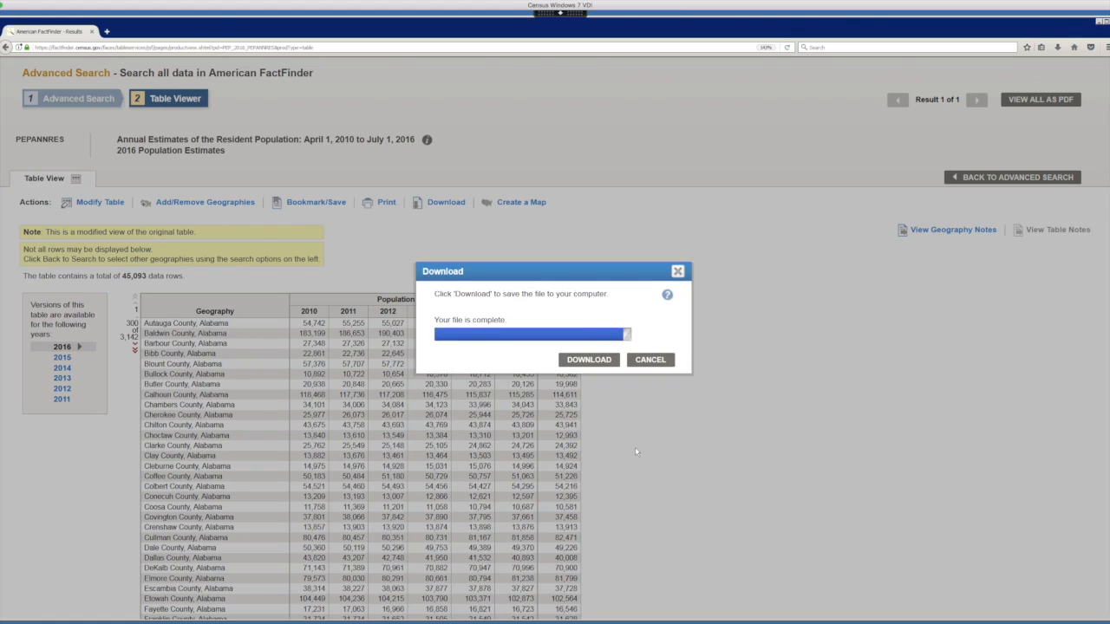
{"action": "left_click", "coordinate": [580, 360]}
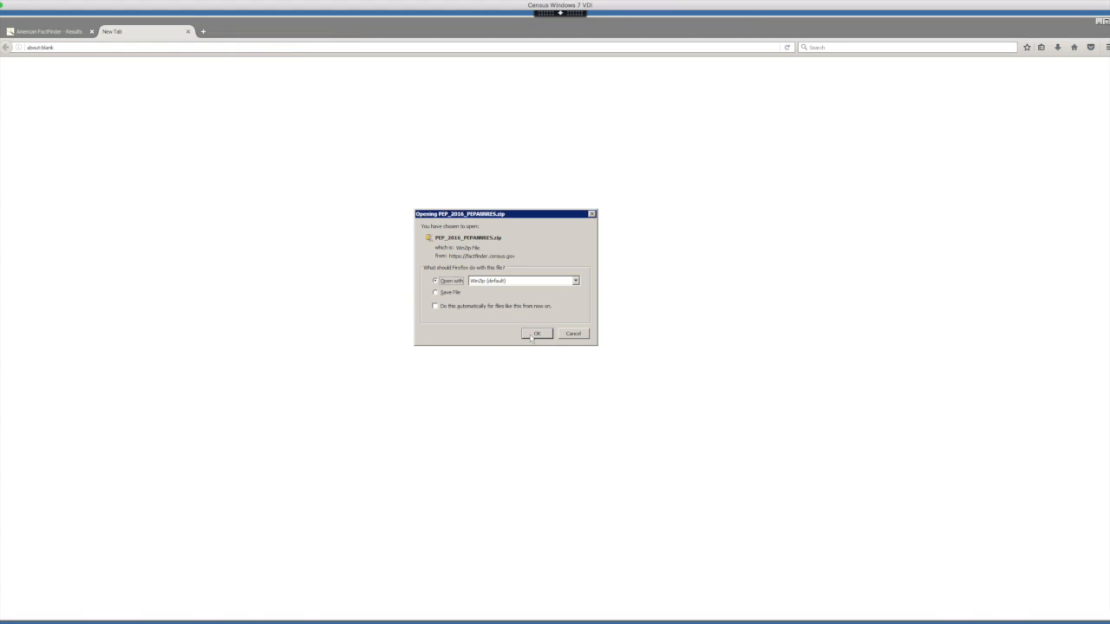
{"action": "left_click", "coordinate": [532, 335]}
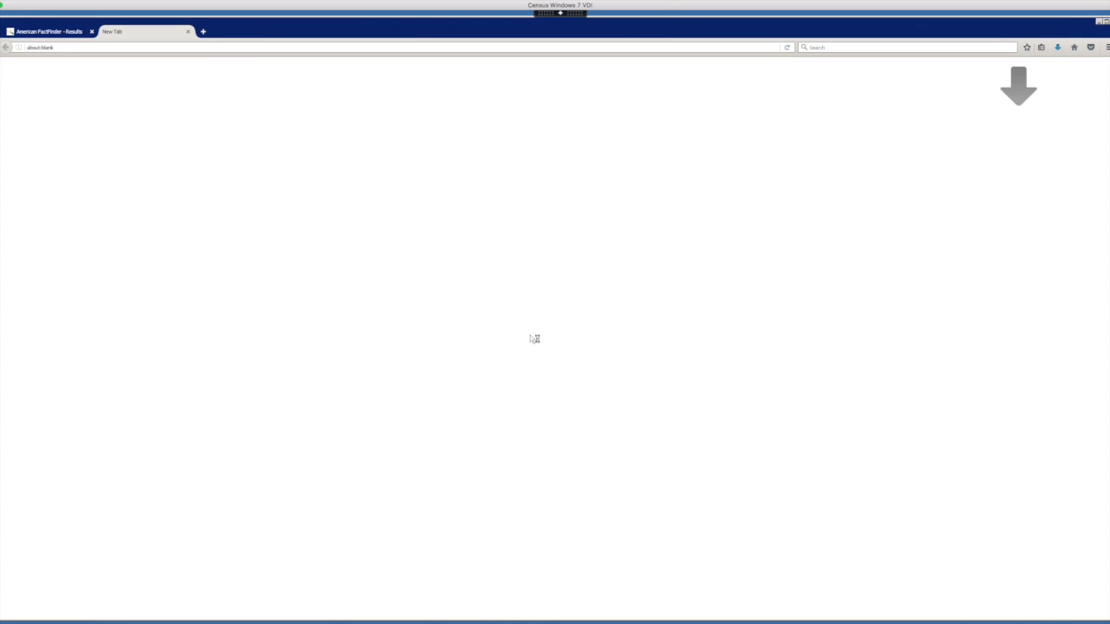
Open PEP_2016_PEPANNRES_with_ann.csv from the downloaded zip in Excel.
{"action": "left_click", "coordinate": [1058, 48]}
{"action": "left_click", "coordinate": [960, 80]}
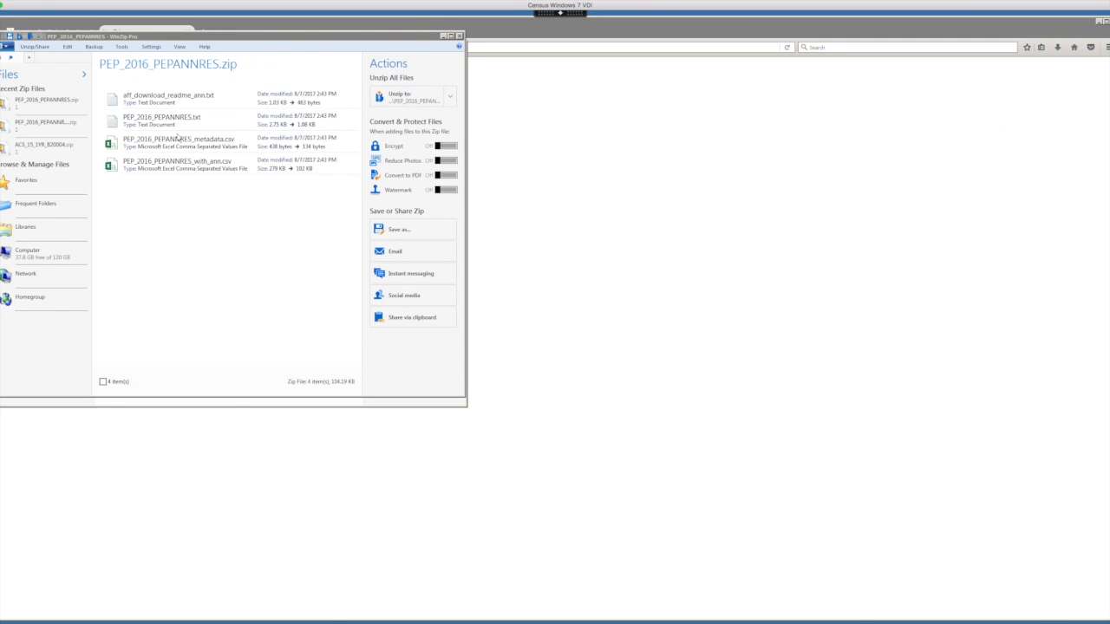
{"action": "left_click", "coordinate": [184, 164]}
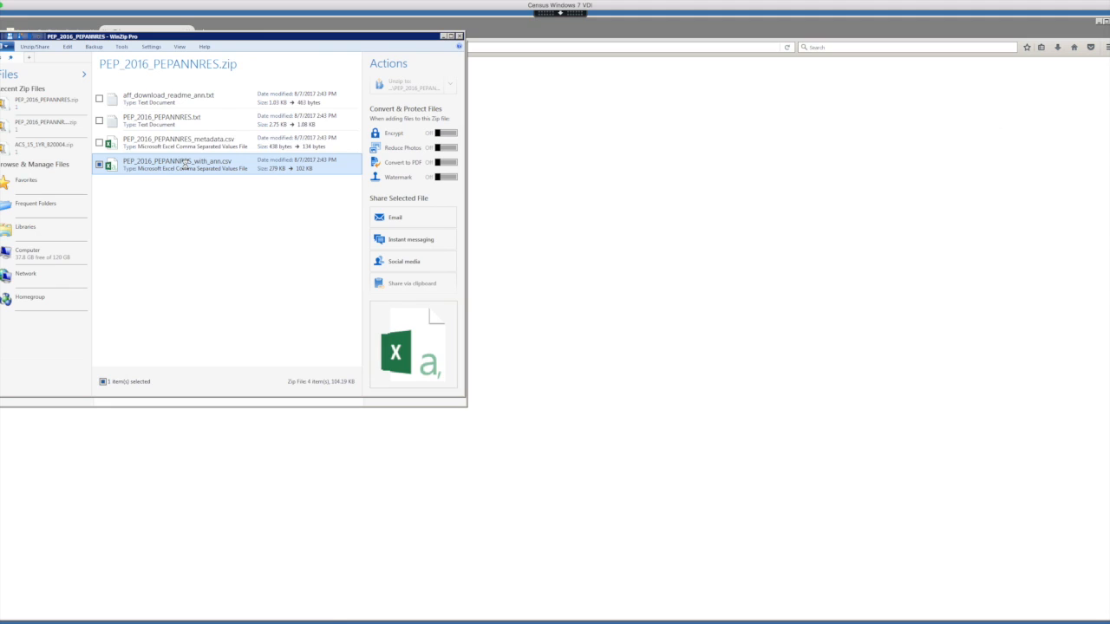
{"action": "double_click", "coordinate": [185, 165]}
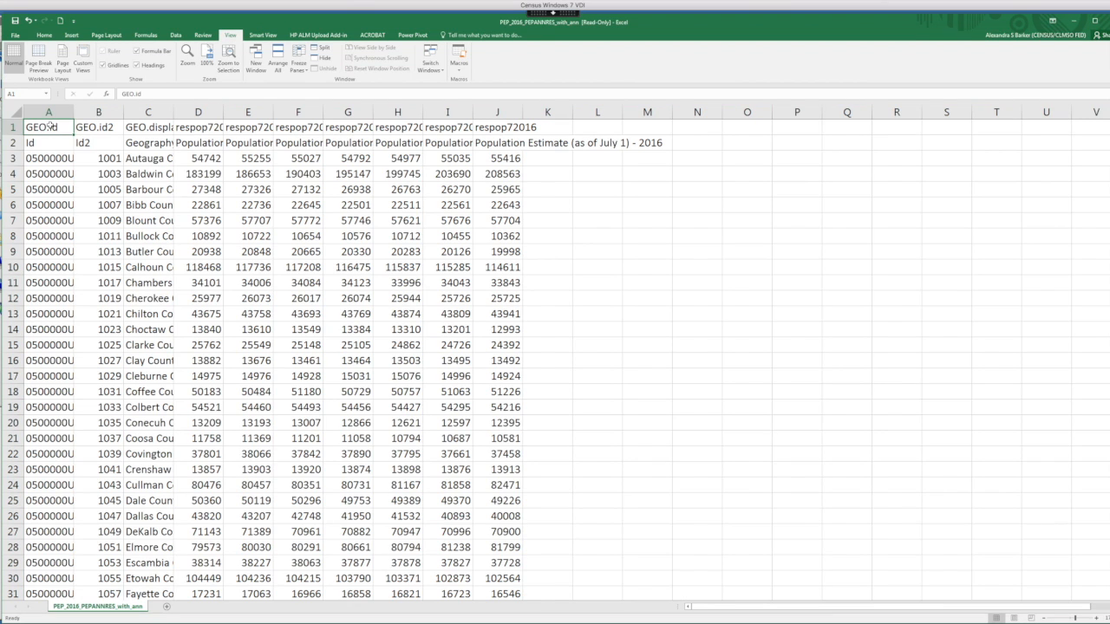
Save the workbook as an Excel Workbook named POP ESTIMATES COUNTY 1 in the CENSUS DATA IN EXCEL folder, replacing the existing file.
{"action": "left_click", "coordinate": [14, 34]}
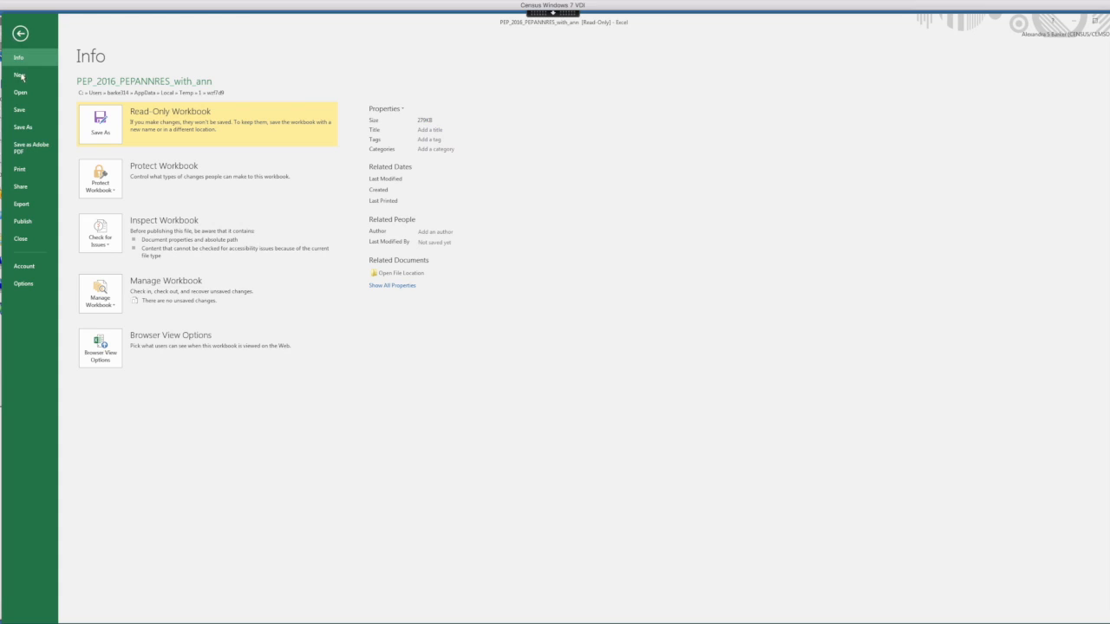
{"action": "left_click", "coordinate": [24, 128]}
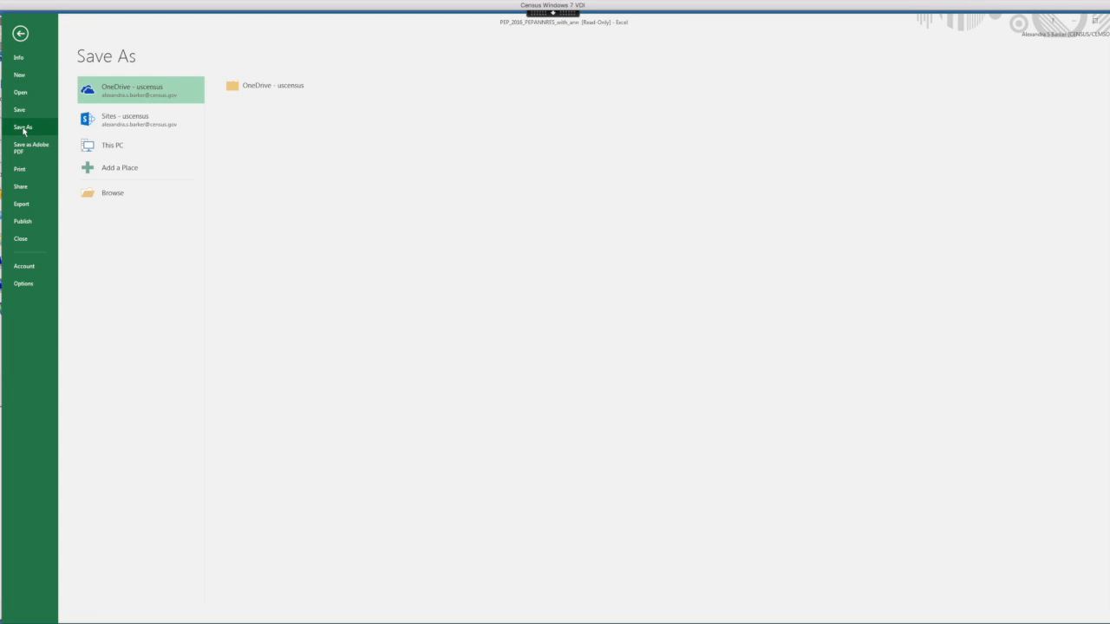
{"action": "left_click", "coordinate": [119, 198]}
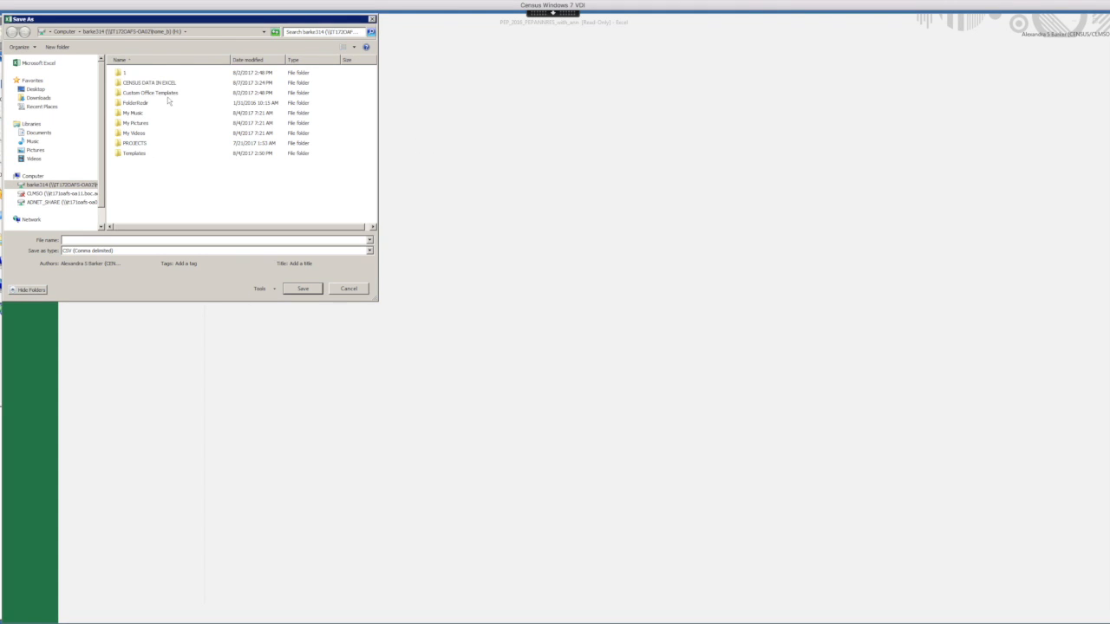
{"action": "double_click", "coordinate": [143, 83]}
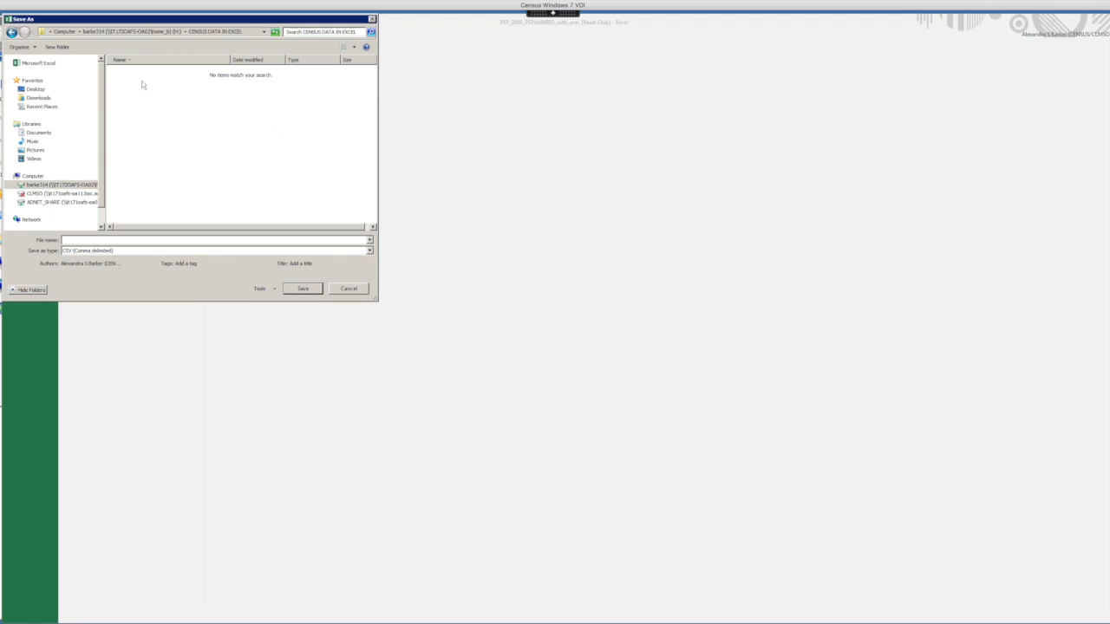
{"action": "left_click", "coordinate": [125, 250]}
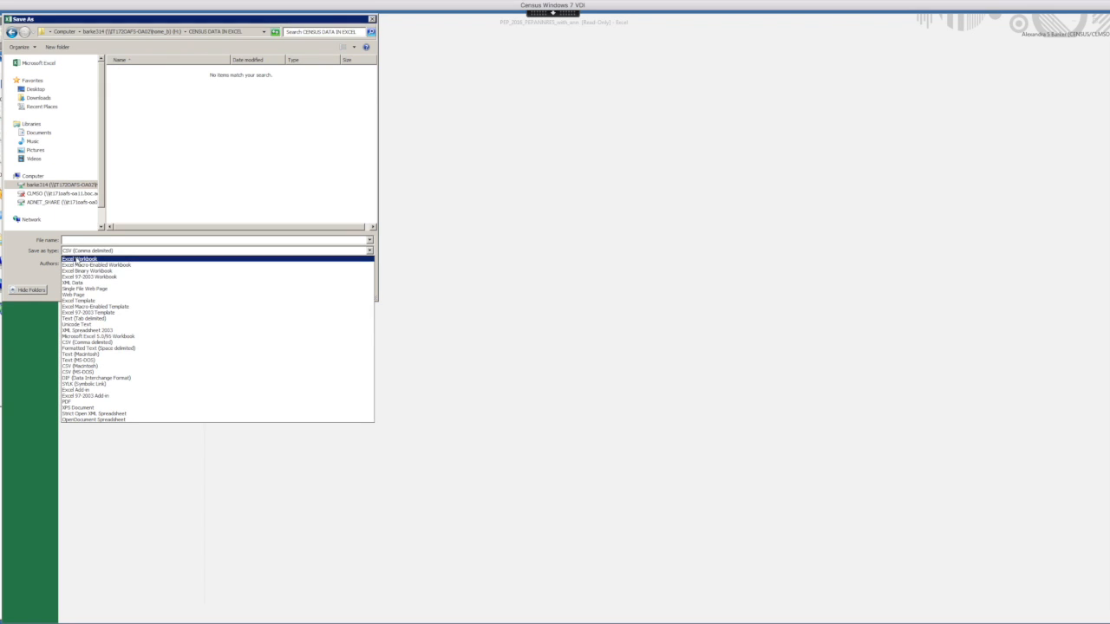
{"action": "left_click", "coordinate": [77, 259]}
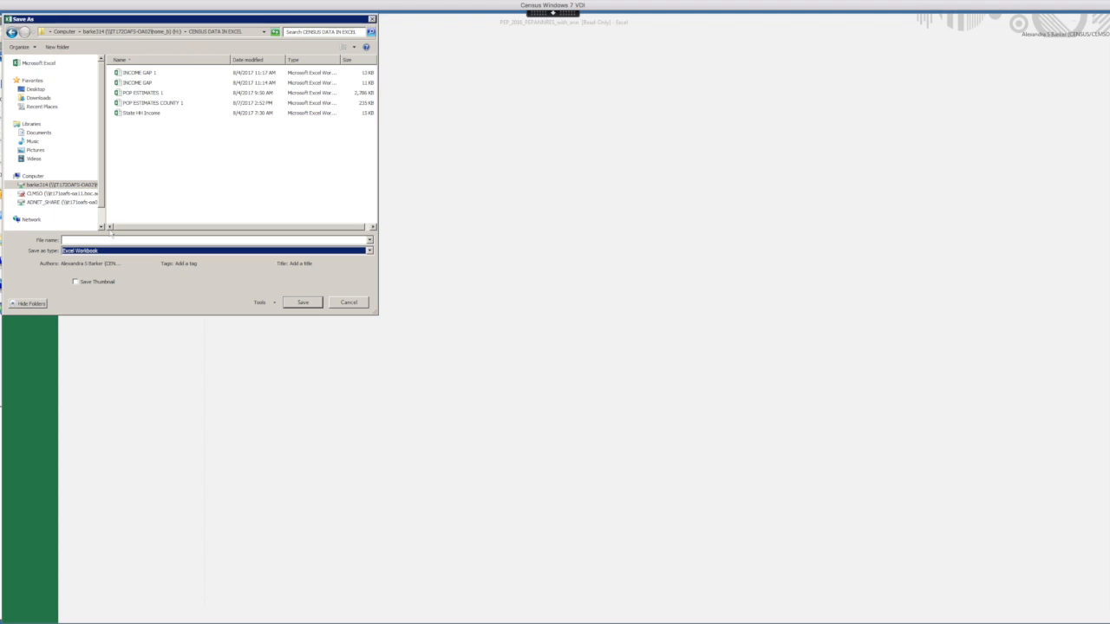
{"action": "left_click", "coordinate": [175, 103]}
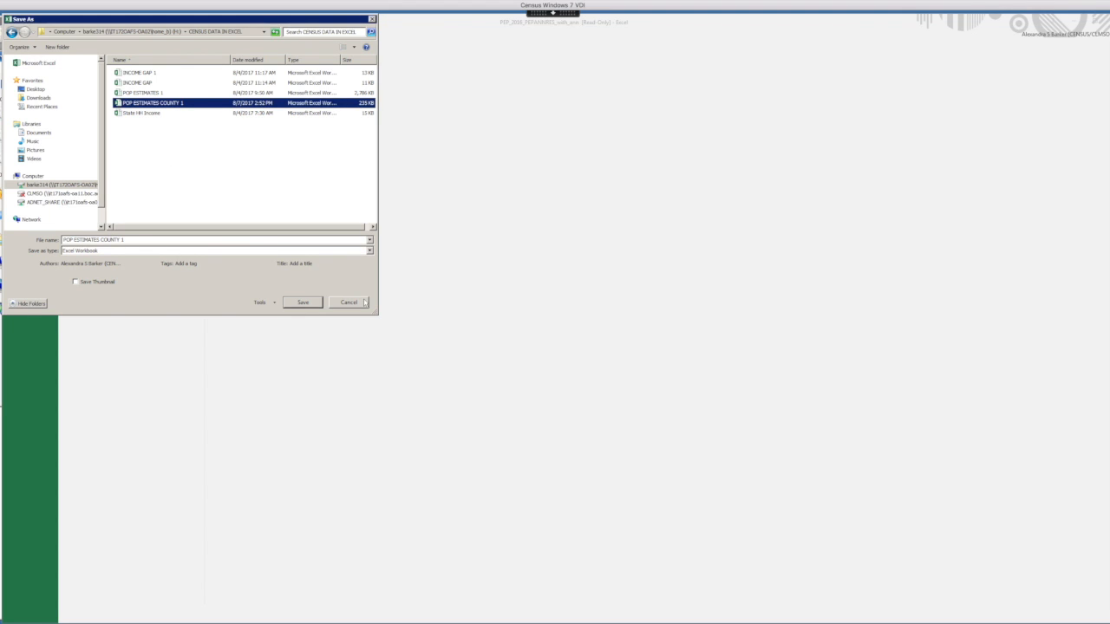
{"action": "left_click", "coordinate": [303, 302]}
{"action": "left_click", "coordinate": [582, 325]}
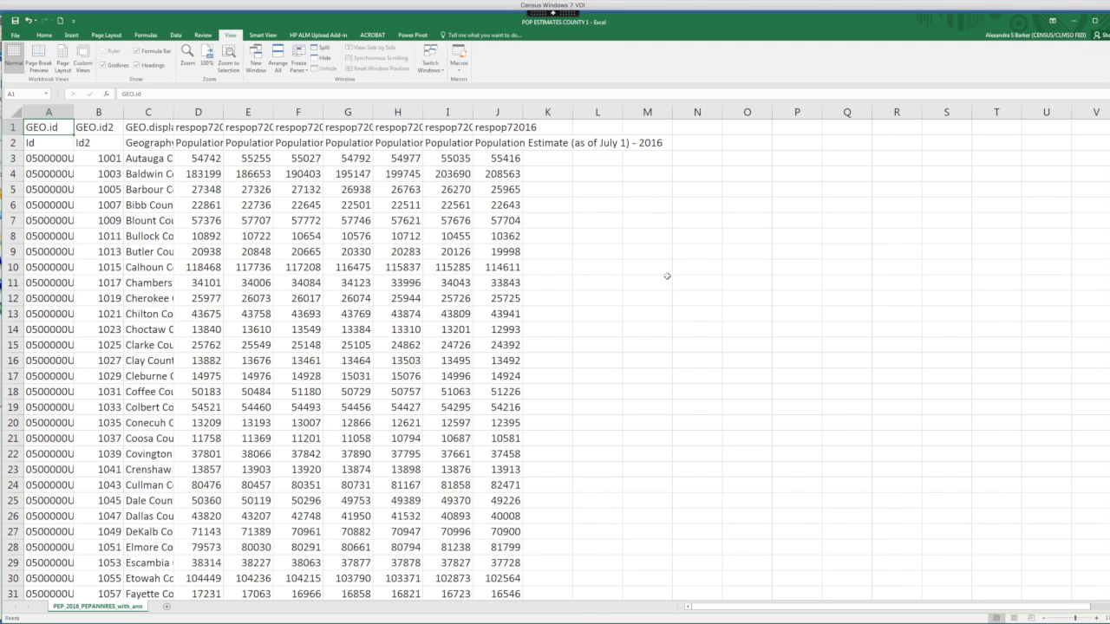
Delete the GEO.id and GEO.id2 columns from the sheet.
{"action": "left_click", "coordinate": [888, 1]}
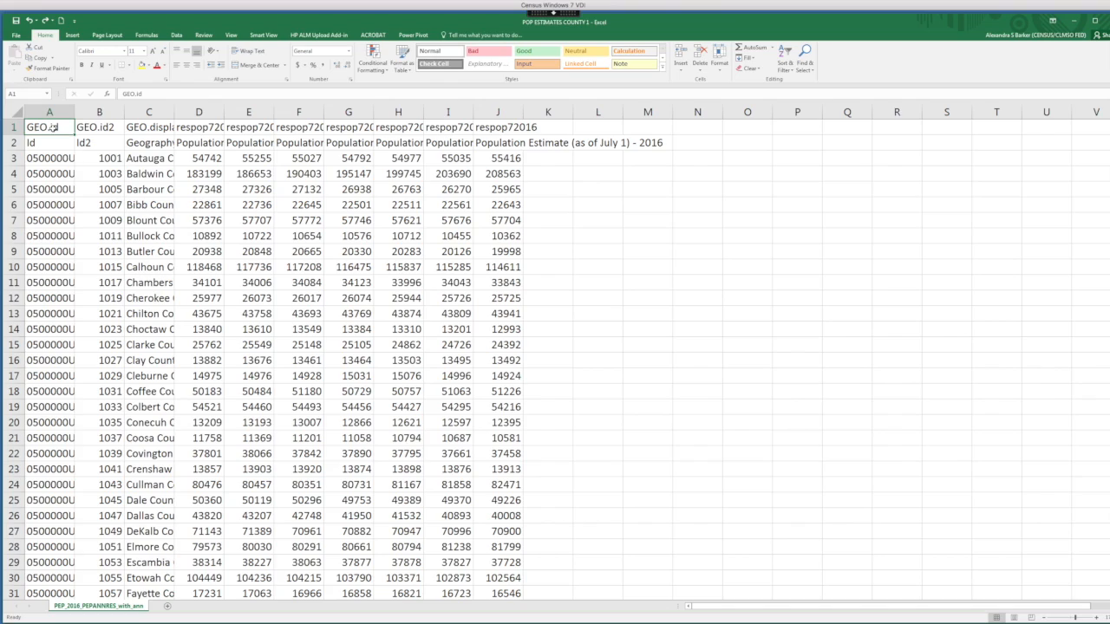
{"action": "left_click_drag", "start_coordinate": [45, 112], "coordinate": [98, 112]}
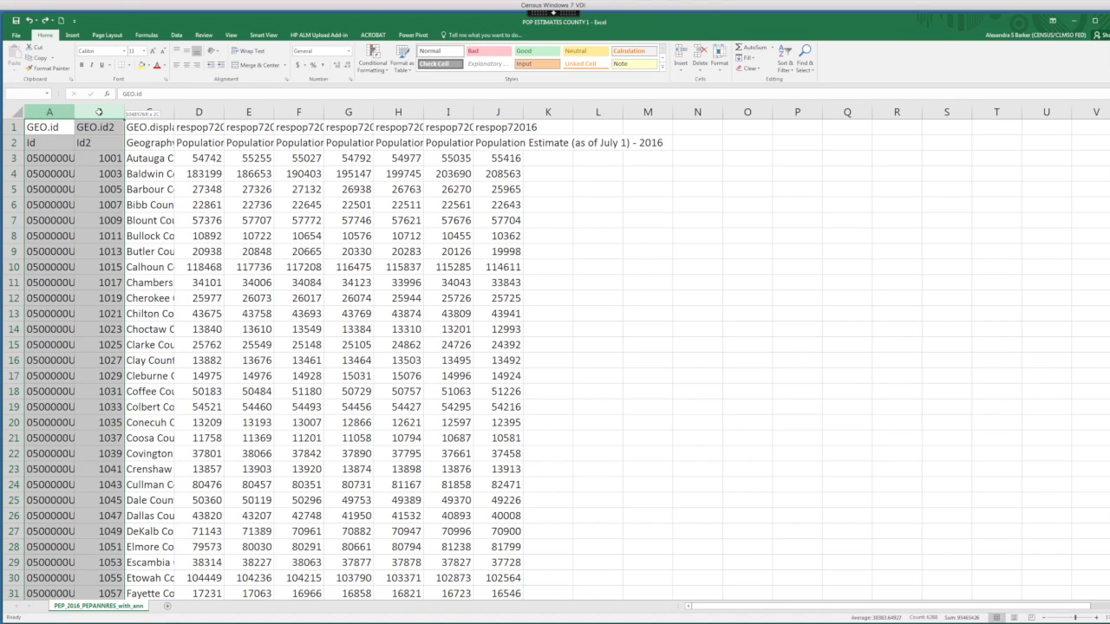
{"action": "right_click", "coordinate": [47, 112]}
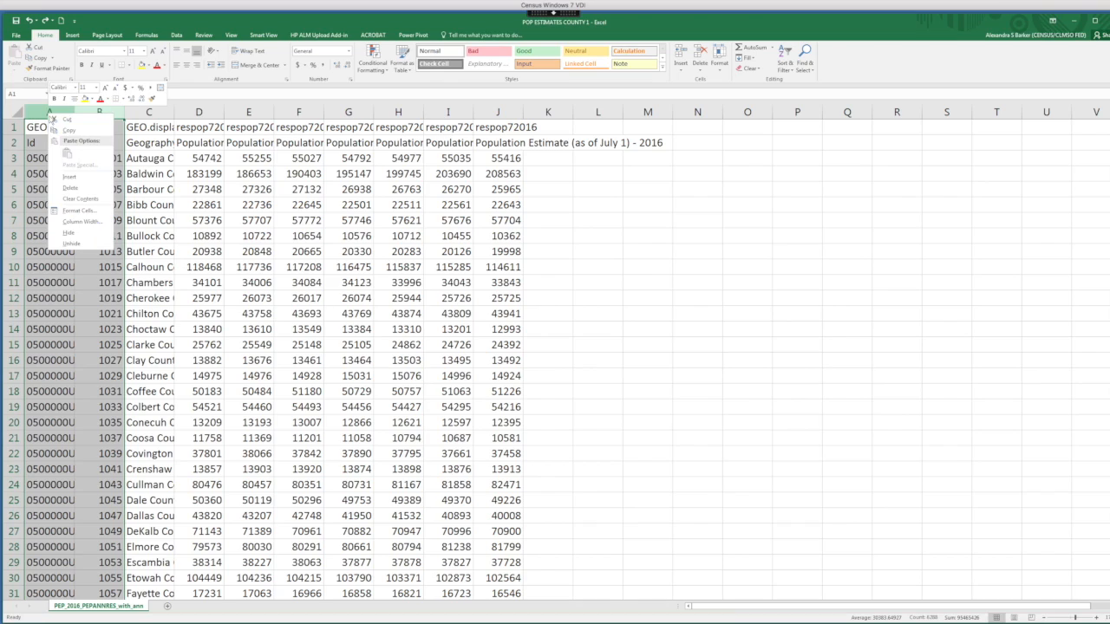
{"action": "left_click", "coordinate": [74, 188]}
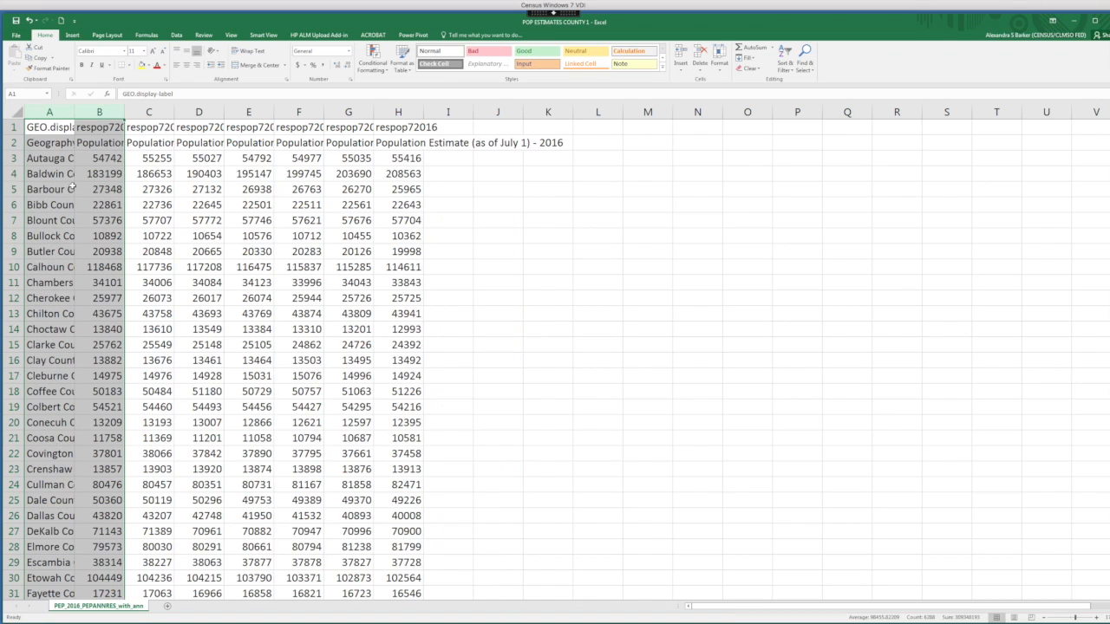
Delete the first row containing the coded field names.
{"action": "left_click", "coordinate": [14, 127]}
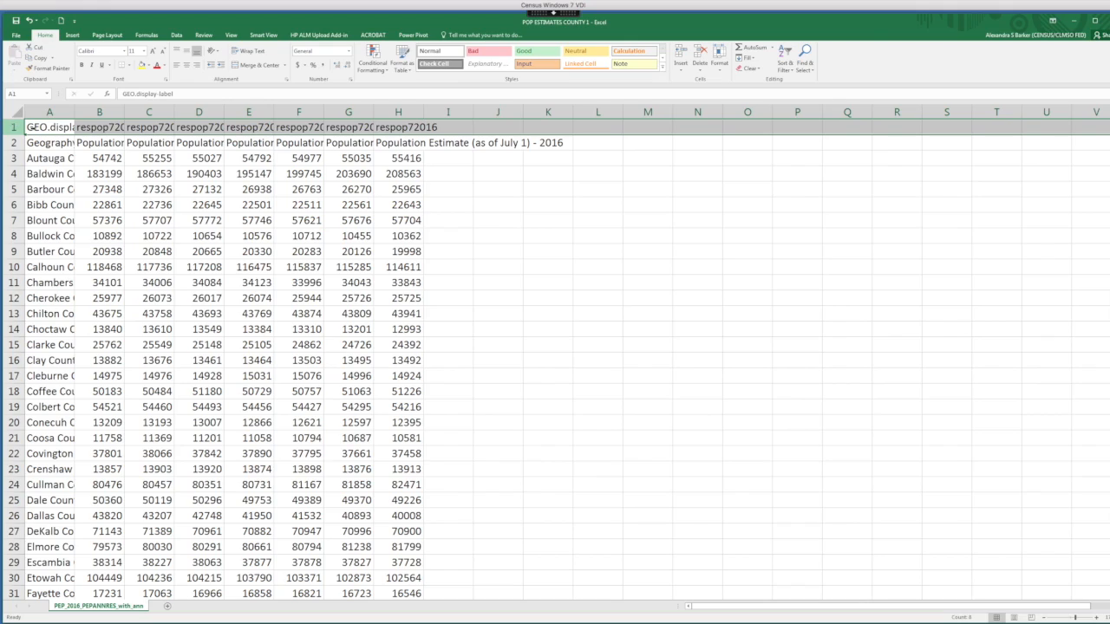
{"action": "right_click", "coordinate": [12, 126]}
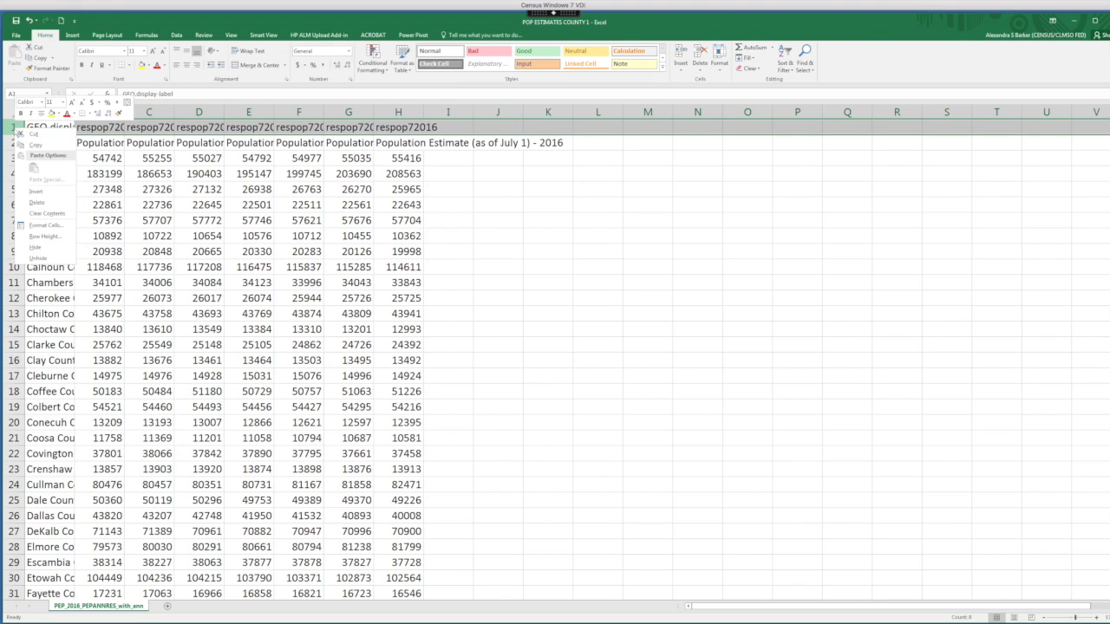
{"action": "left_click", "coordinate": [45, 206]}
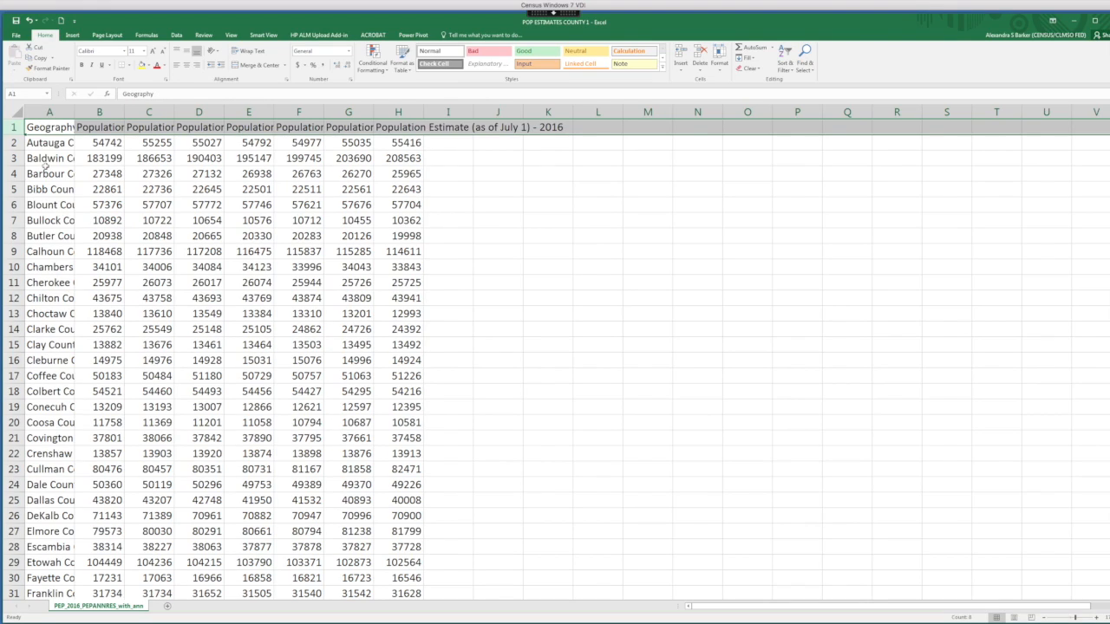
Widen columns A through H so the geography names and population headers are readable.
{"action": "left_click", "coordinate": [50, 112]}
{"action": "left_click_drag", "start_coordinate": [49, 113], "coordinate": [399, 123]}
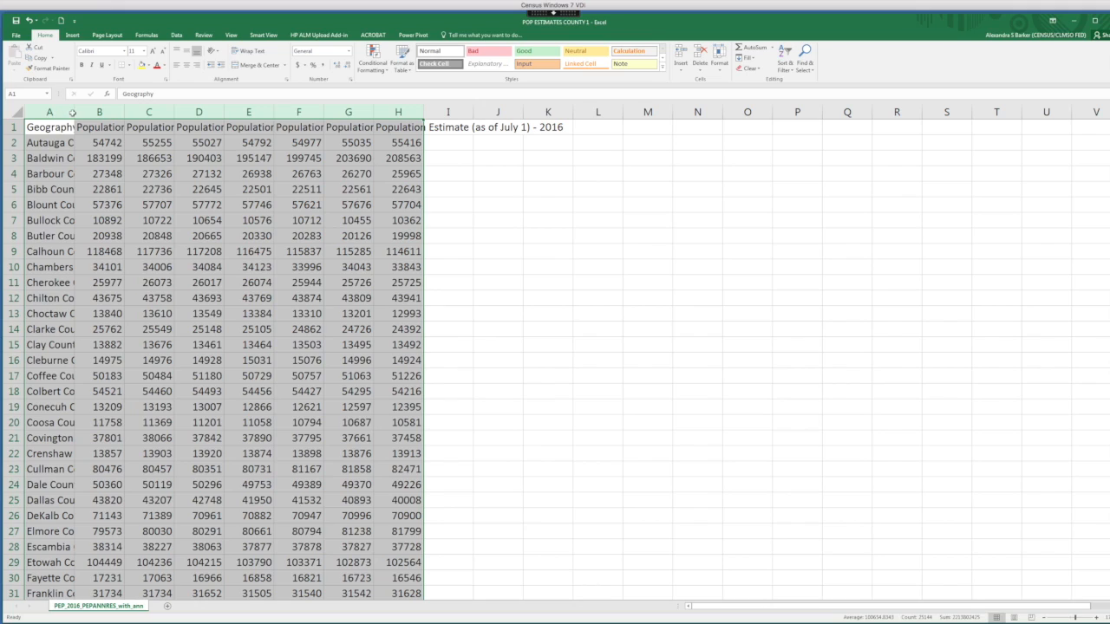
{"action": "left_click_drag", "start_coordinate": [74, 112], "coordinate": [124, 112]}
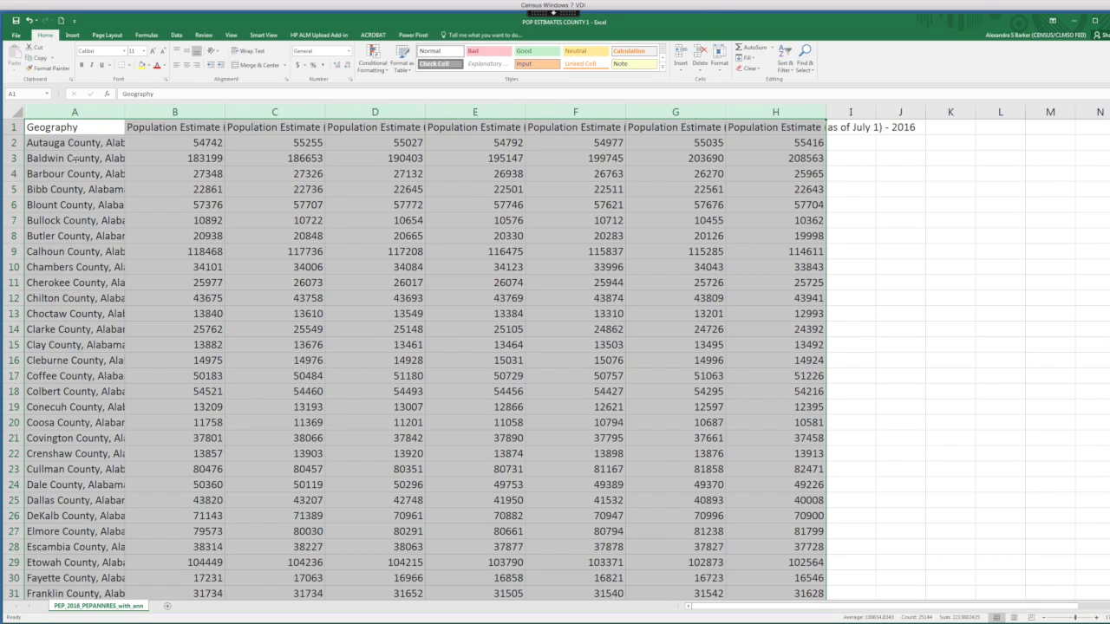
Format the data as a table with a light blue style, keeping the first row as headers.
{"action": "left_click", "coordinate": [398, 68]}
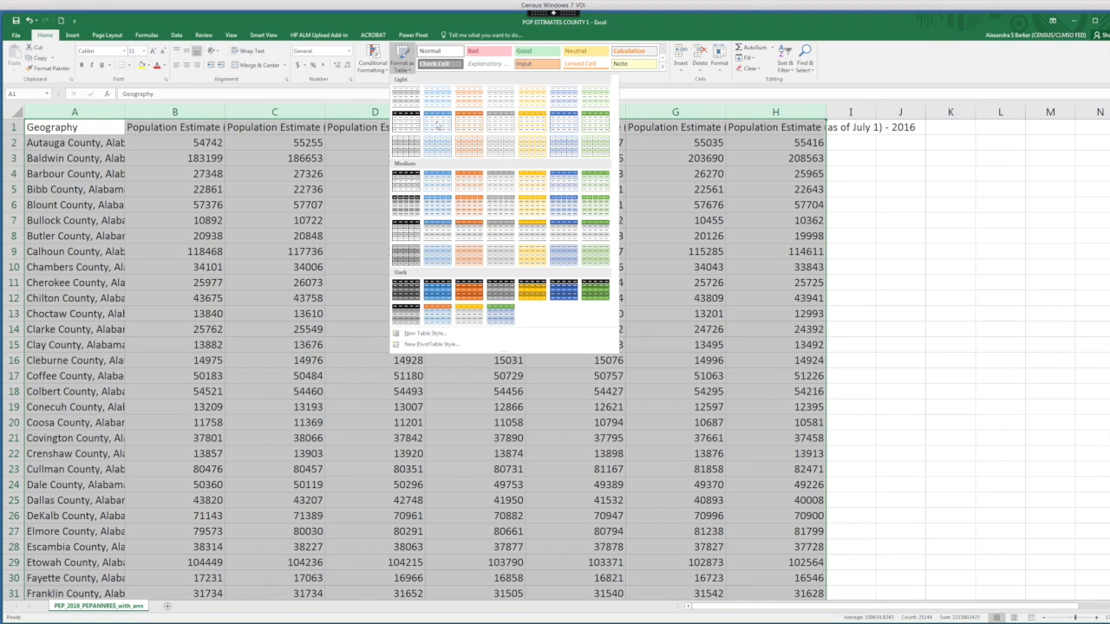
{"action": "left_click", "coordinate": [437, 125]}
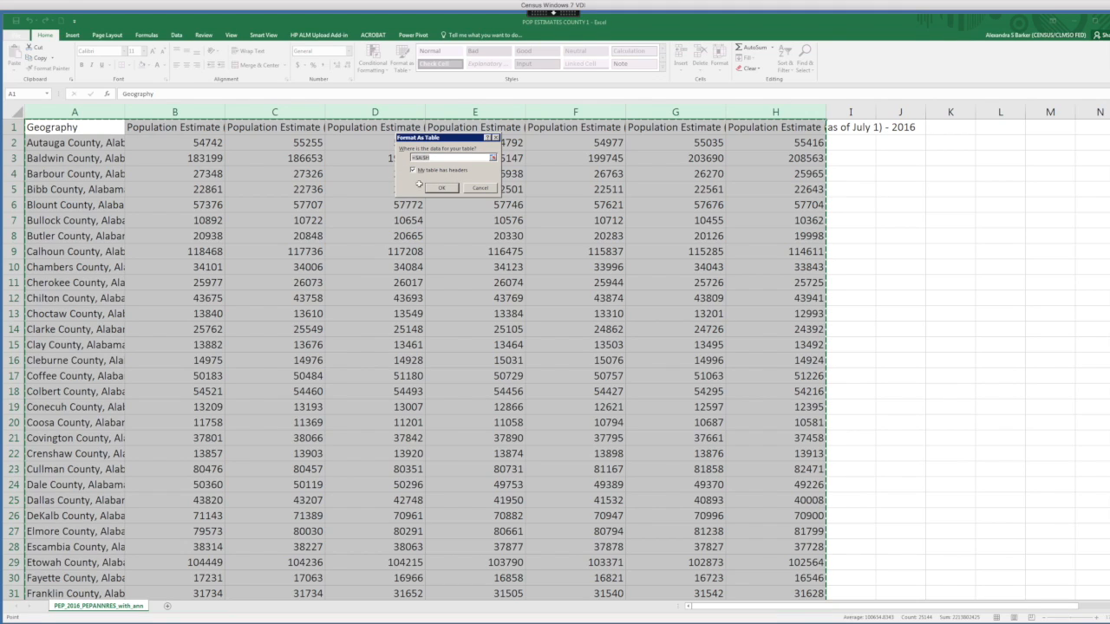
{"action": "left_click", "coordinate": [442, 188]}
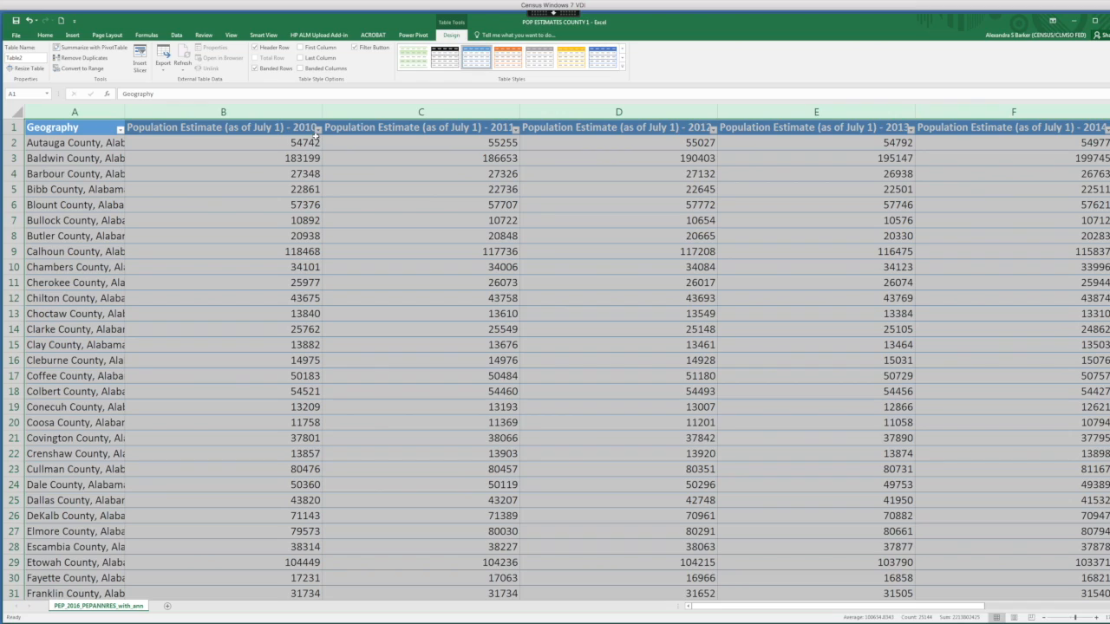
Search the Geography column filter for entries matching cook, then close the filter without applying it.
{"action": "left_click", "coordinate": [121, 129]}
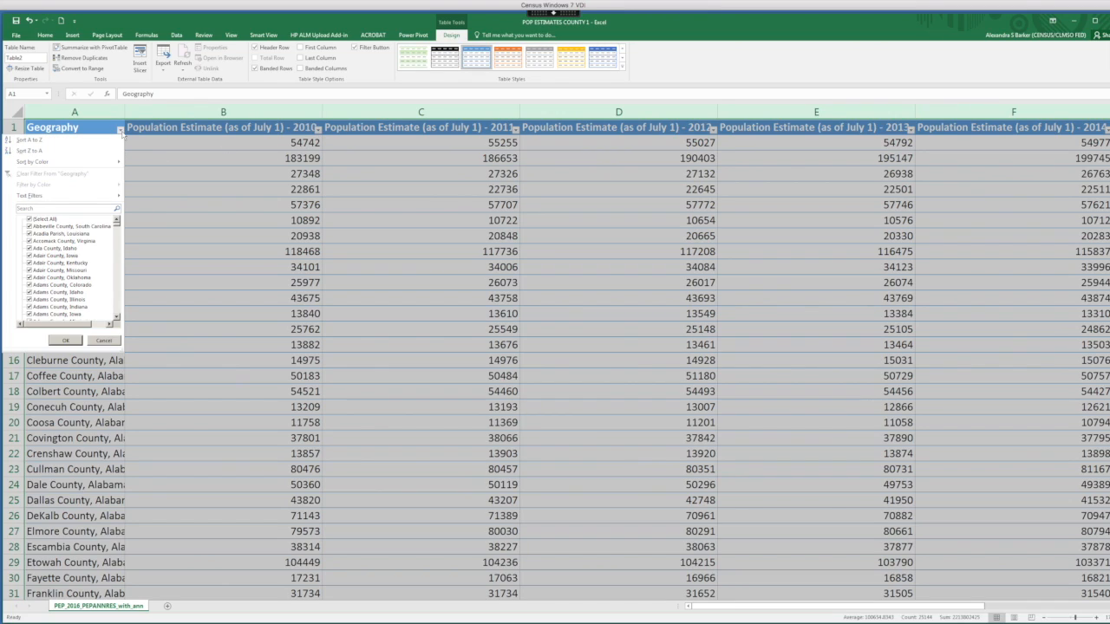
{"action": "left_click", "coordinate": [28, 210]}
{"action": "type", "text": "co"}
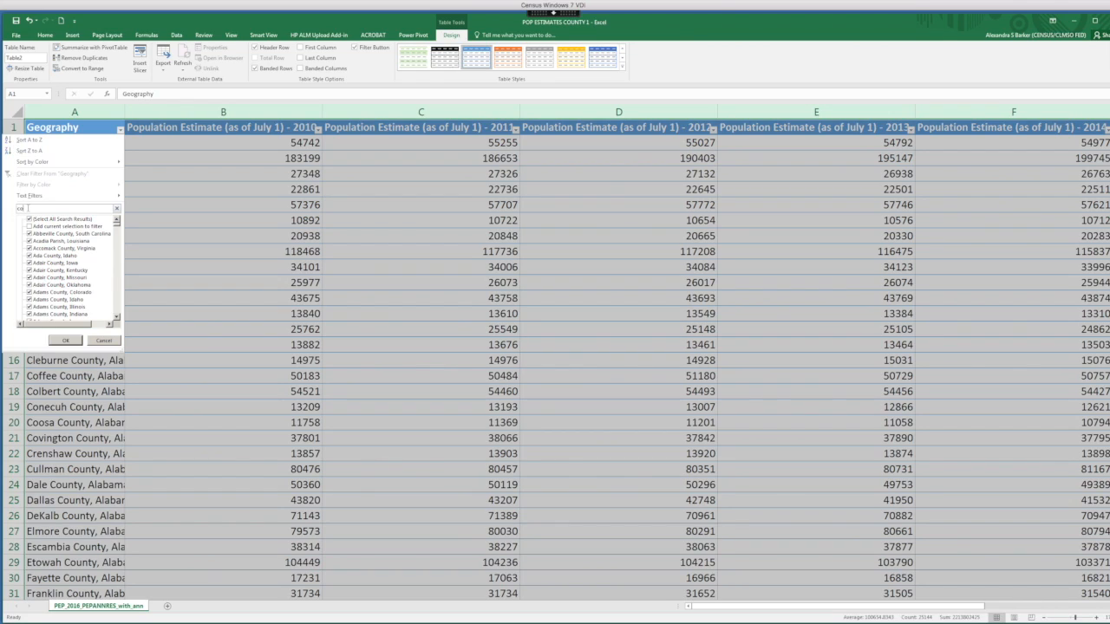
{"action": "type", "text": "ok"}
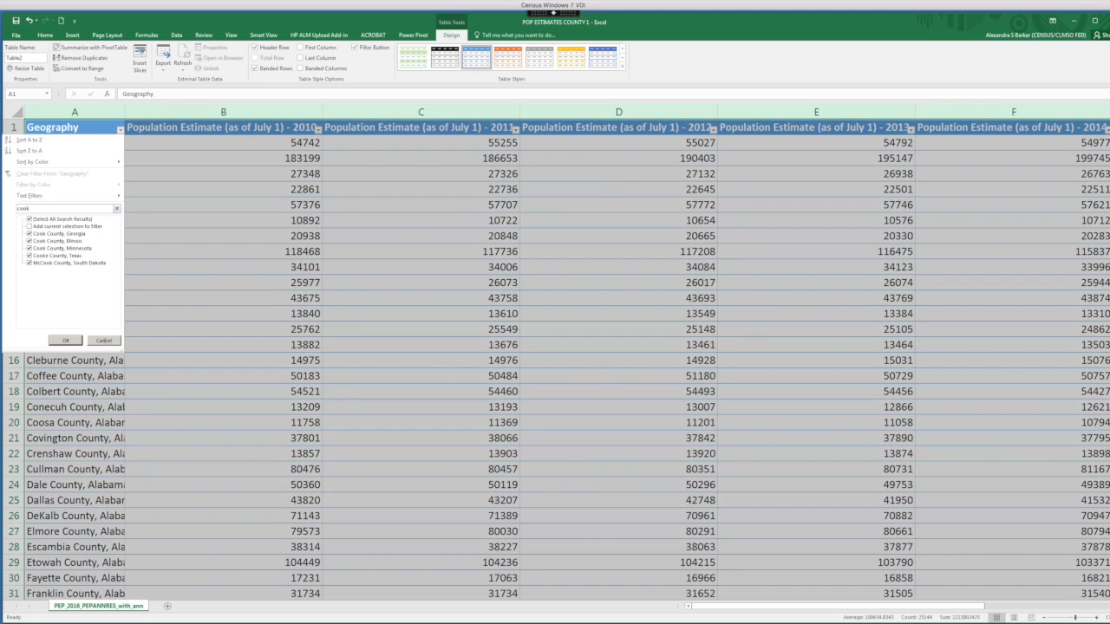
{"action": "left_click", "coordinate": [103, 340]}
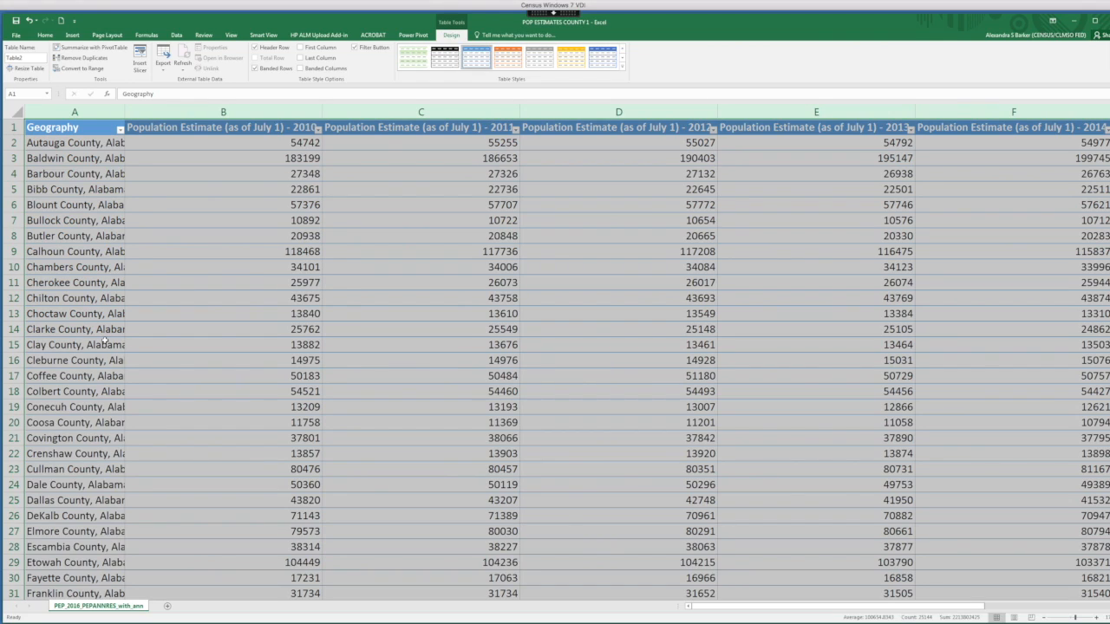
Autofit the Geography column and insert a blank column right after it.
{"action": "double_click", "coordinate": [126, 112]}
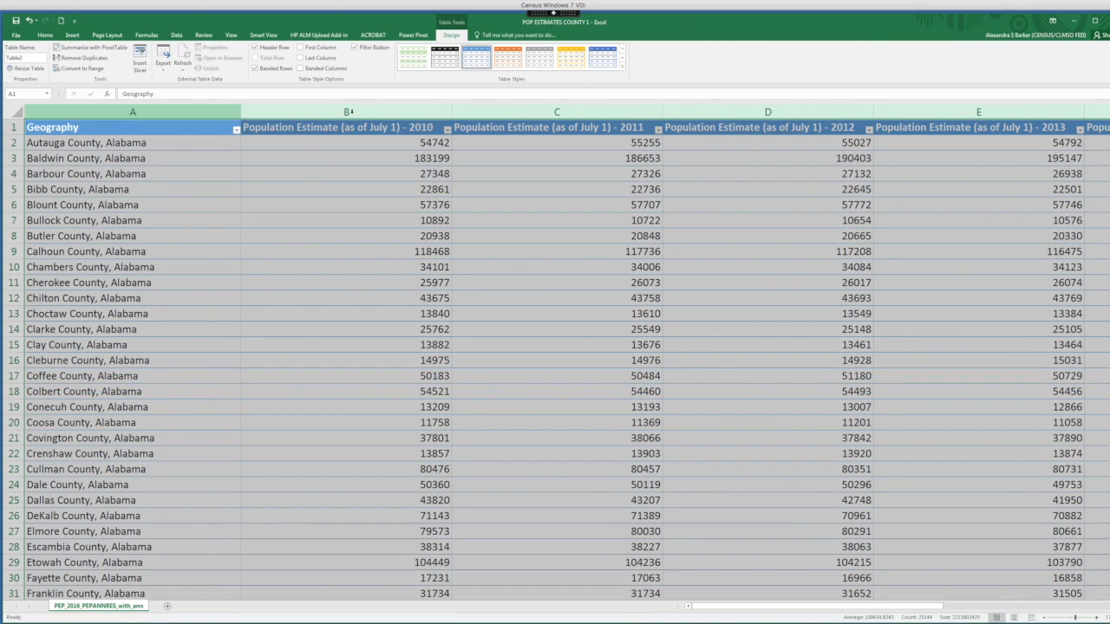
{"action": "left_click", "coordinate": [348, 112]}
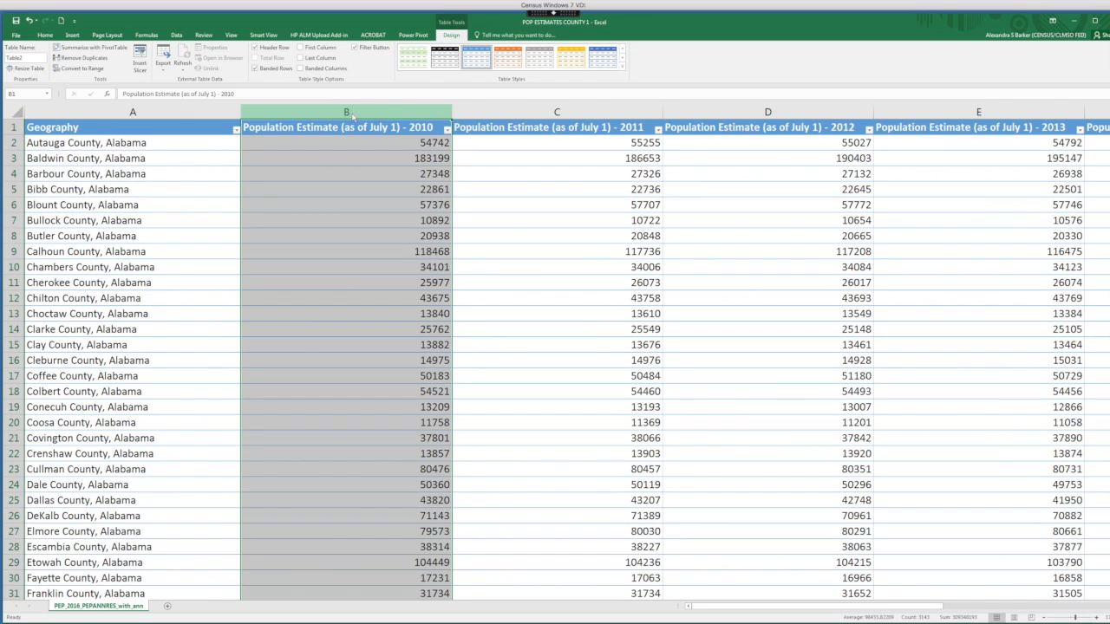
{"action": "right_click", "coordinate": [352, 116]}
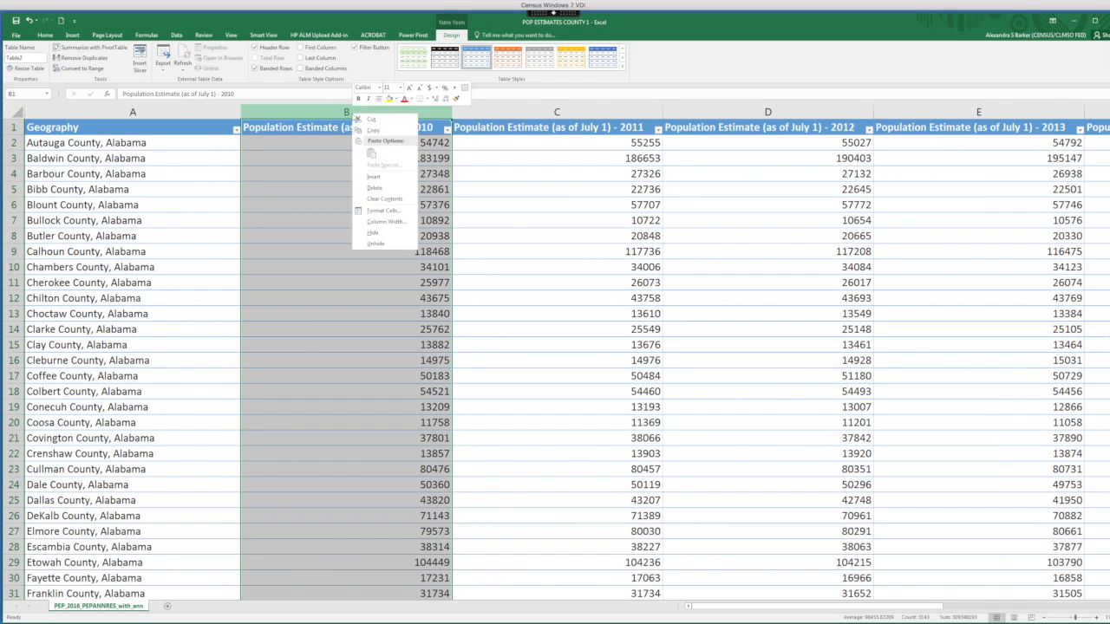
{"action": "left_click", "coordinate": [375, 179]}
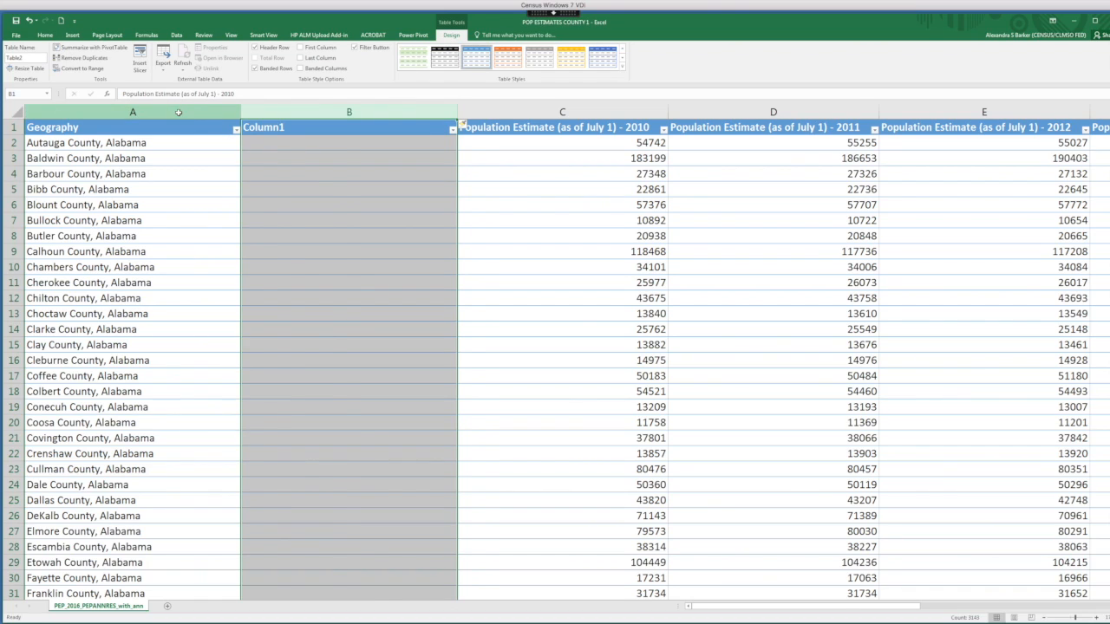
Split the Geography column into county and state at the comma using Text to Columns, replacing the existing data in the next column.
{"action": "left_click", "coordinate": [179, 110]}
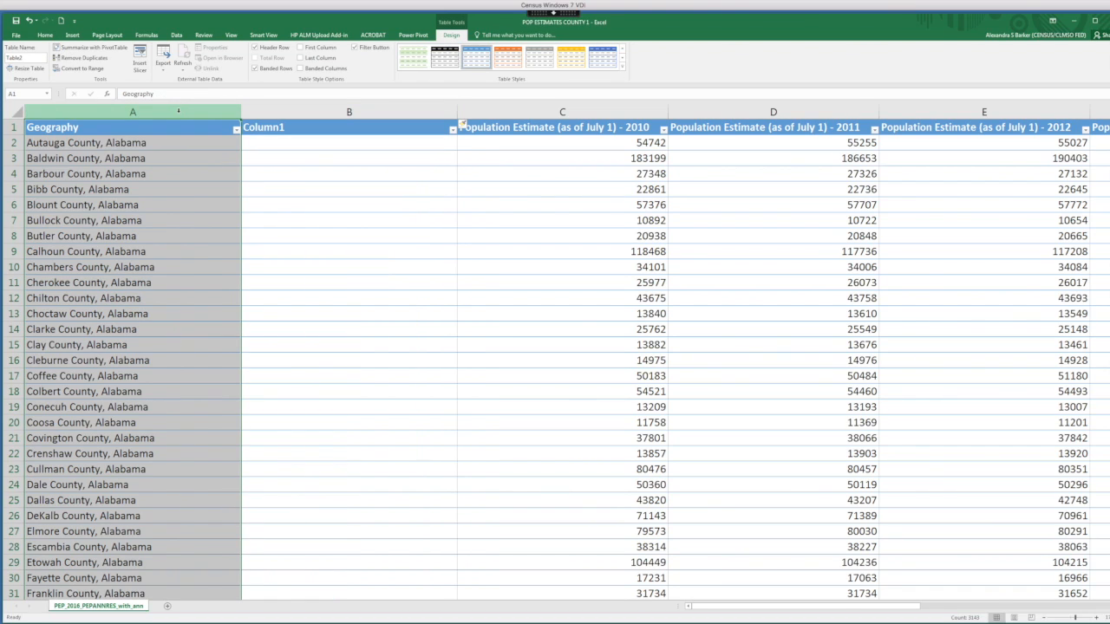
{"action": "left_click", "coordinate": [47, 35]}
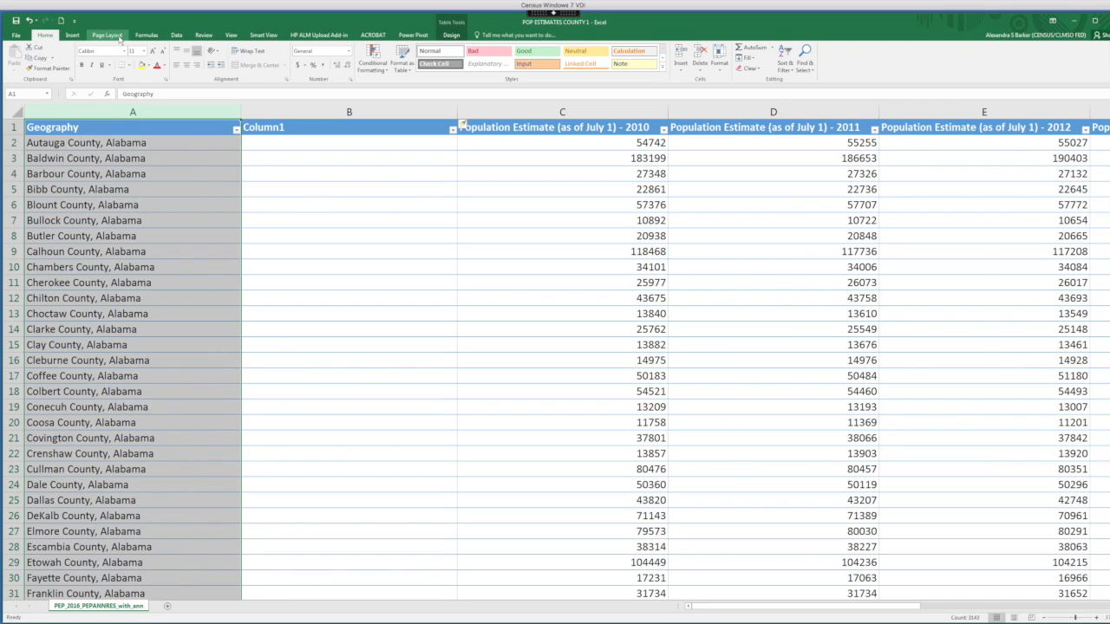
{"action": "left_click", "coordinate": [176, 36]}
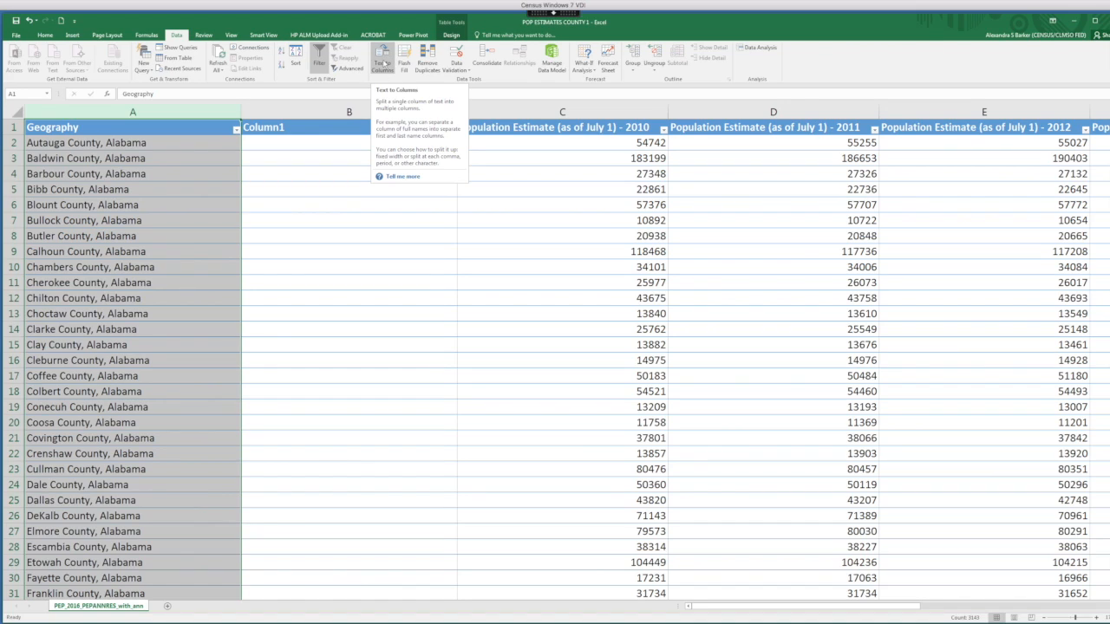
{"action": "left_click", "coordinate": [384, 63]}
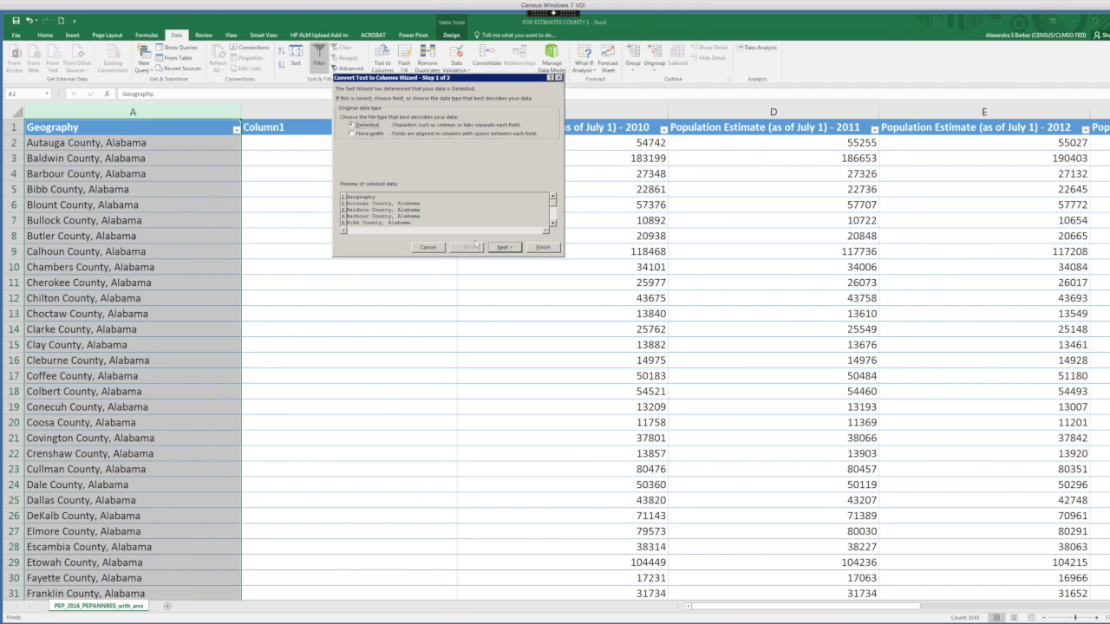
{"action": "left_click", "coordinate": [504, 247]}
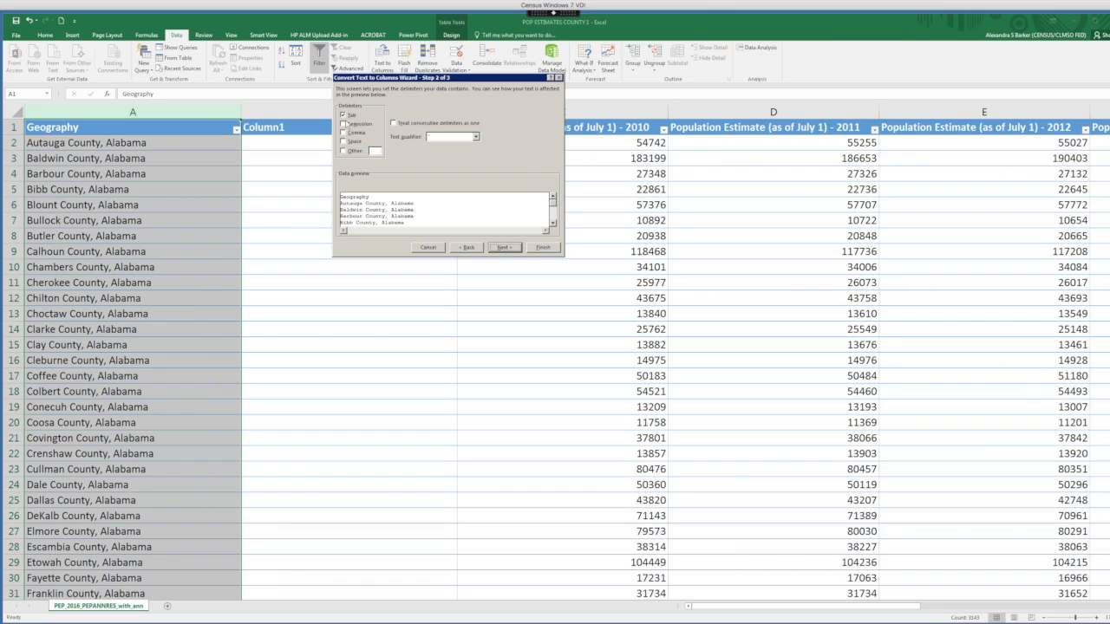
{"action": "left_click", "coordinate": [344, 133]}
{"action": "left_click", "coordinate": [504, 248]}
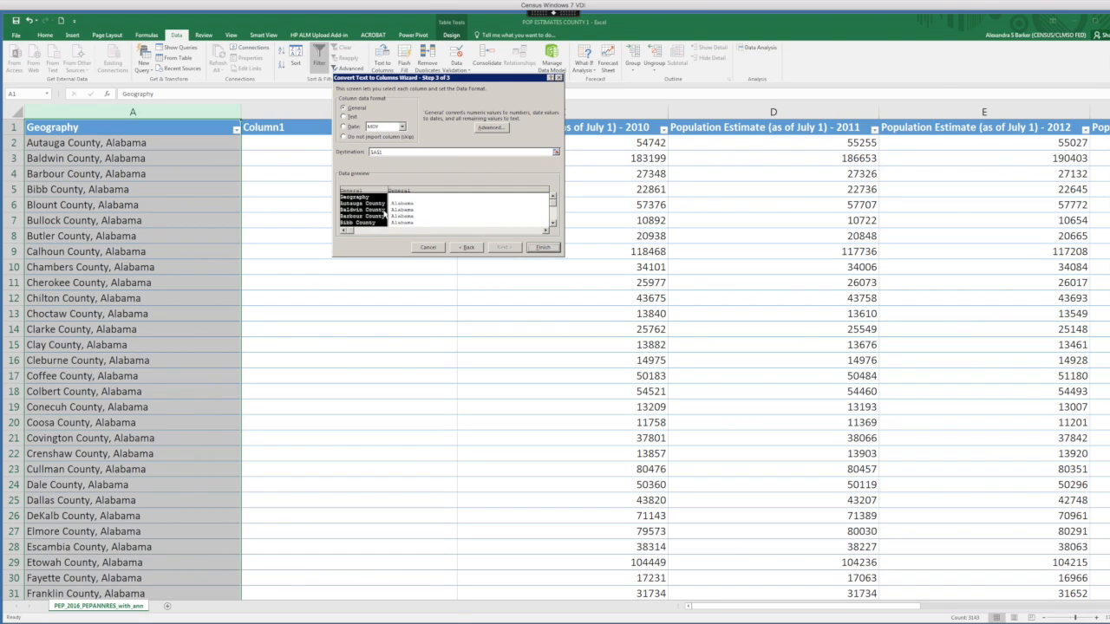
{"action": "left_click", "coordinate": [543, 248]}
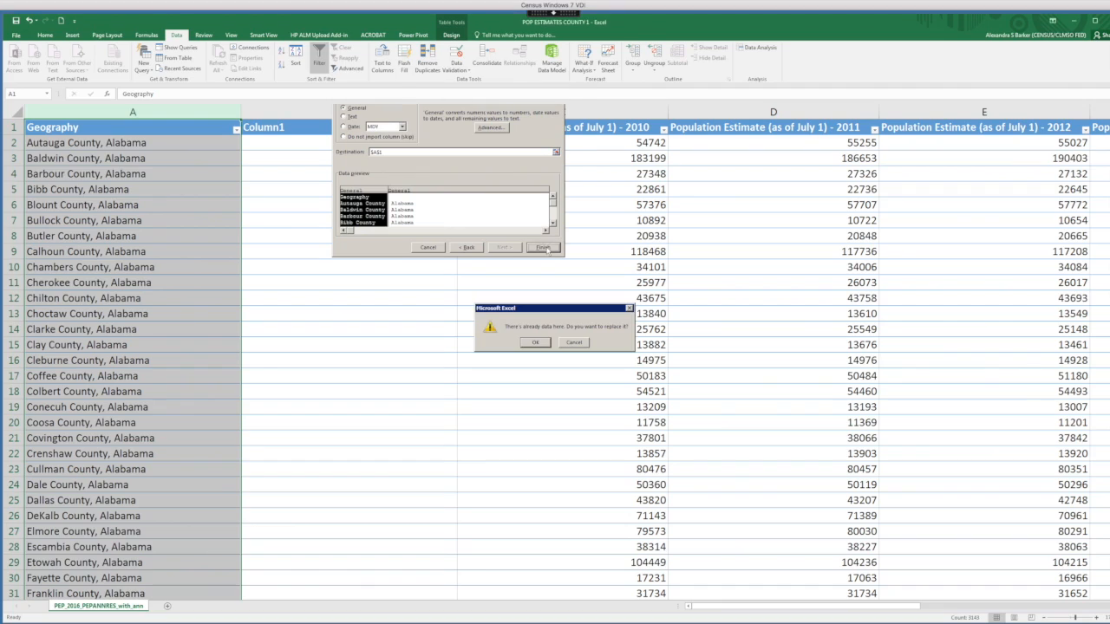
{"action": "left_click", "coordinate": [536, 342]}
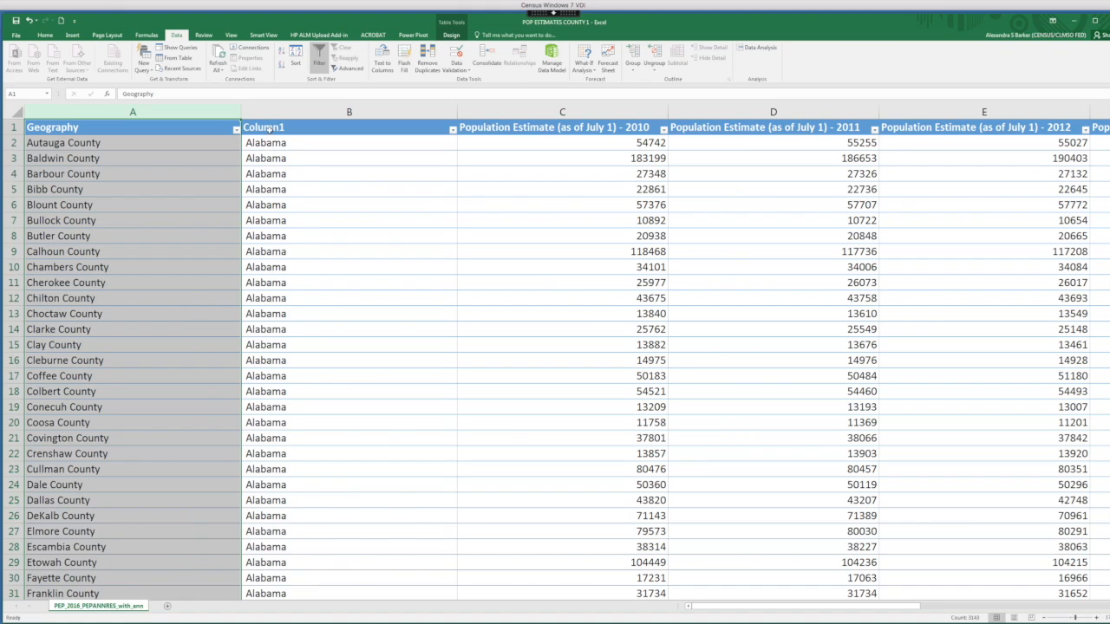
Rename the Column1 header as State.
{"action": "left_click", "coordinate": [273, 128]}
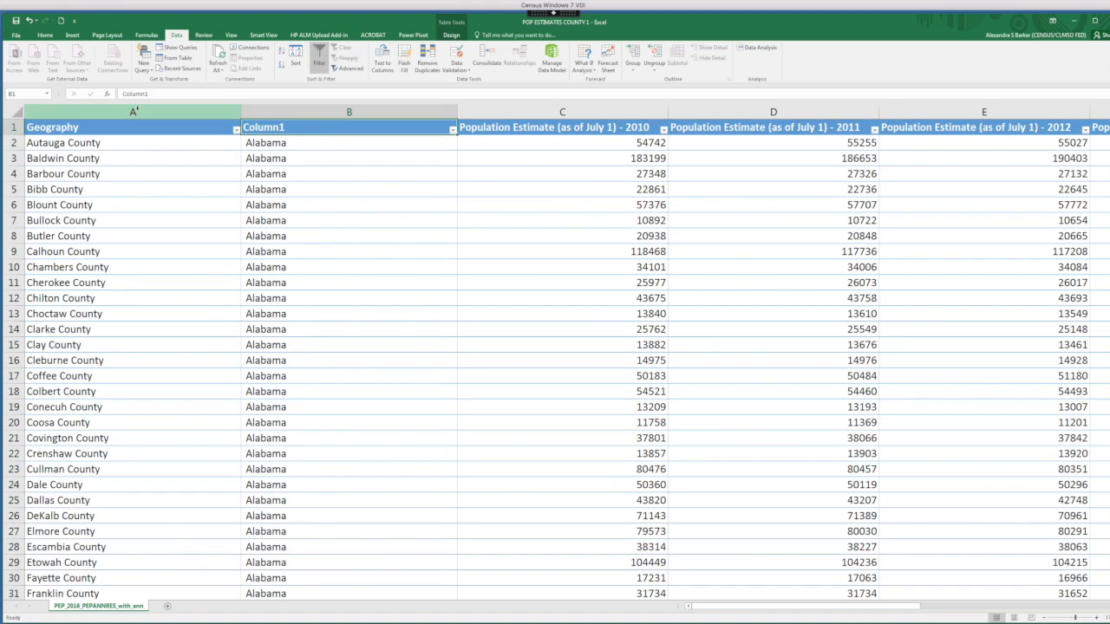
{"action": "left_click_drag", "start_coordinate": [161, 95], "coordinate": [116, 98]}
{"action": "type", "text": "State"}
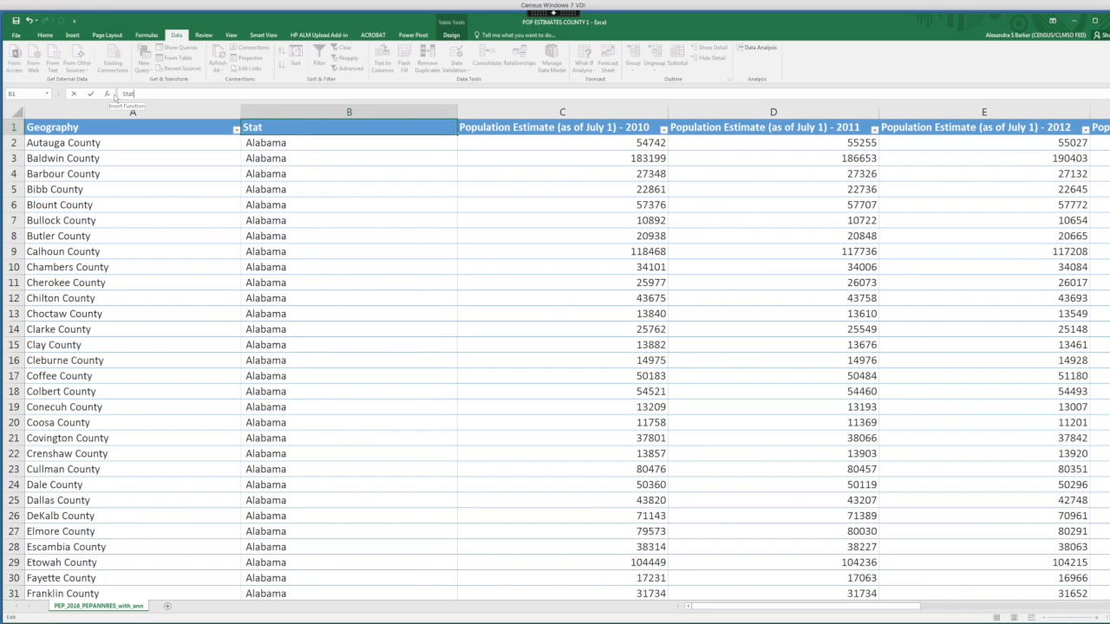
Filter the State column to show only Hawaii by searching for haw.
{"action": "left_click", "coordinate": [359, 146]}
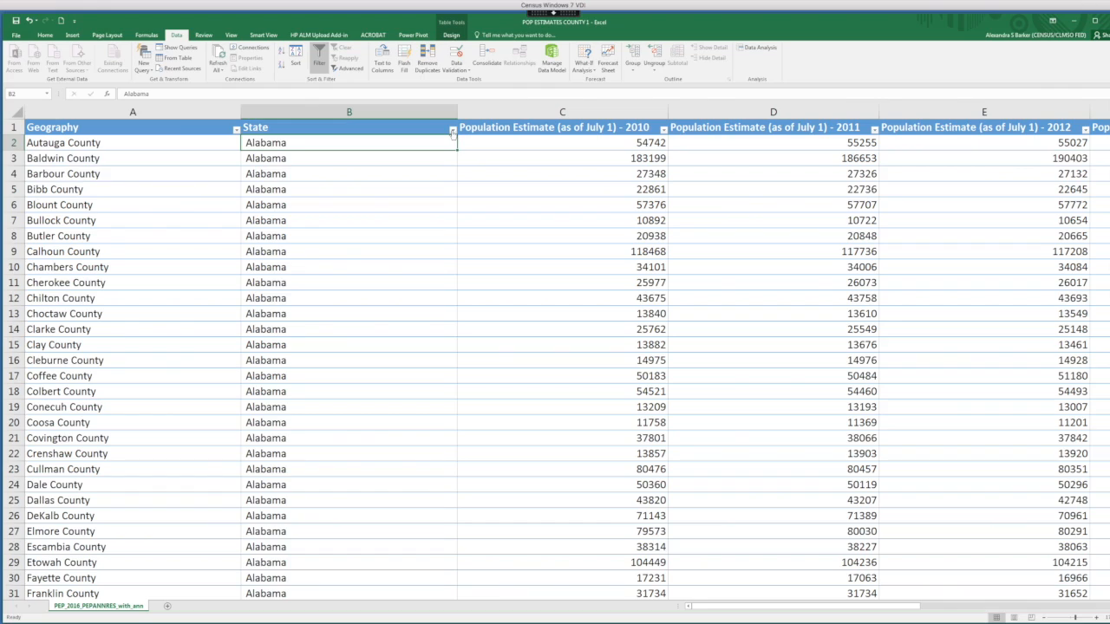
{"action": "left_click", "coordinate": [452, 130]}
{"action": "left_click", "coordinate": [409, 209]}
{"action": "type", "text": "N"}
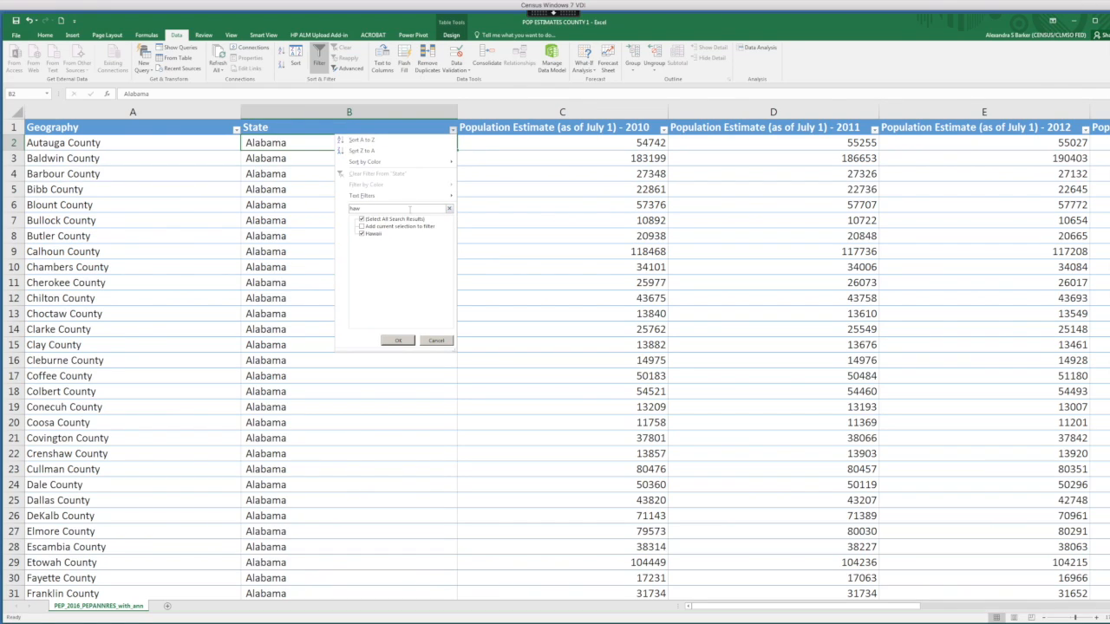
{"action": "left_click", "coordinate": [398, 340]}
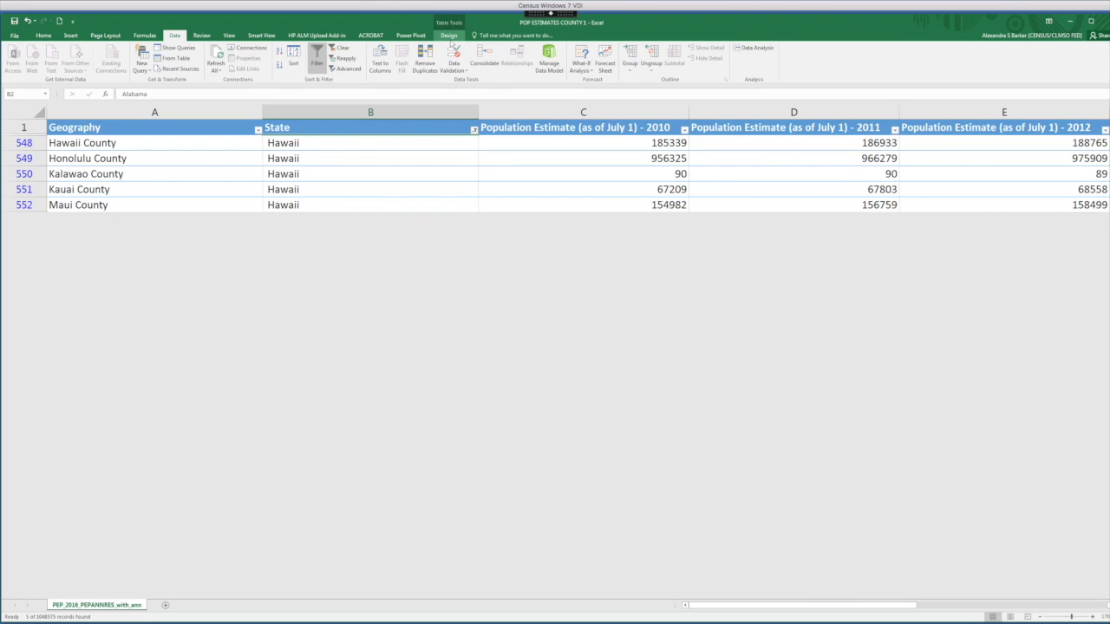
Rename the table as POP.
{"action": "left_click", "coordinate": [449, 35]}
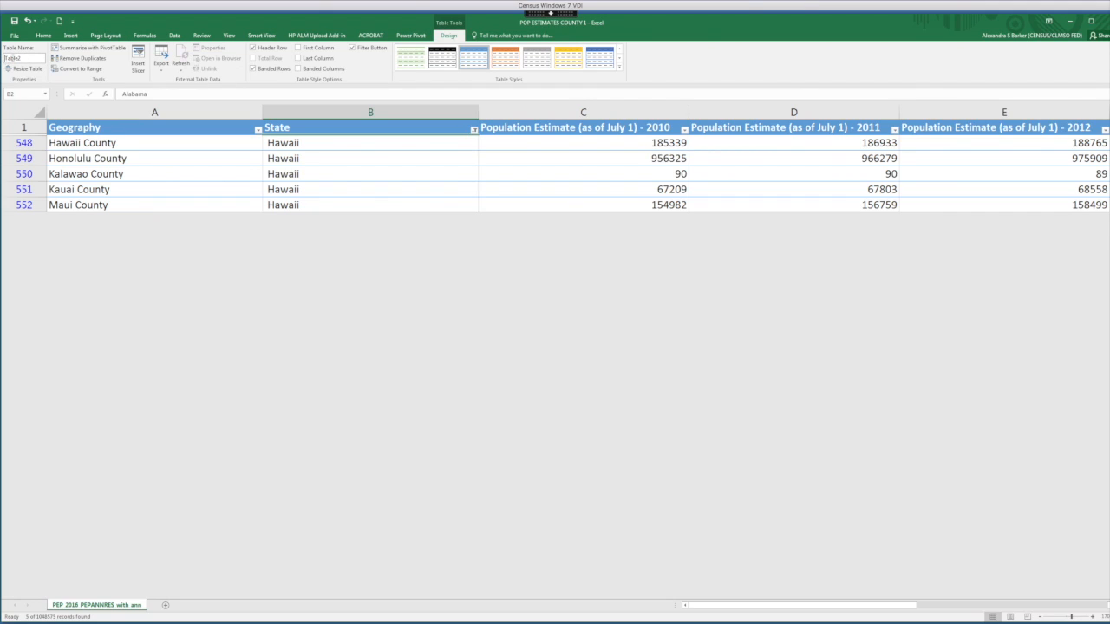
{"action": "left_click_drag", "start_coordinate": [22, 59], "coordinate": [3, 59]}
{"action": "type", "text": "POP"}
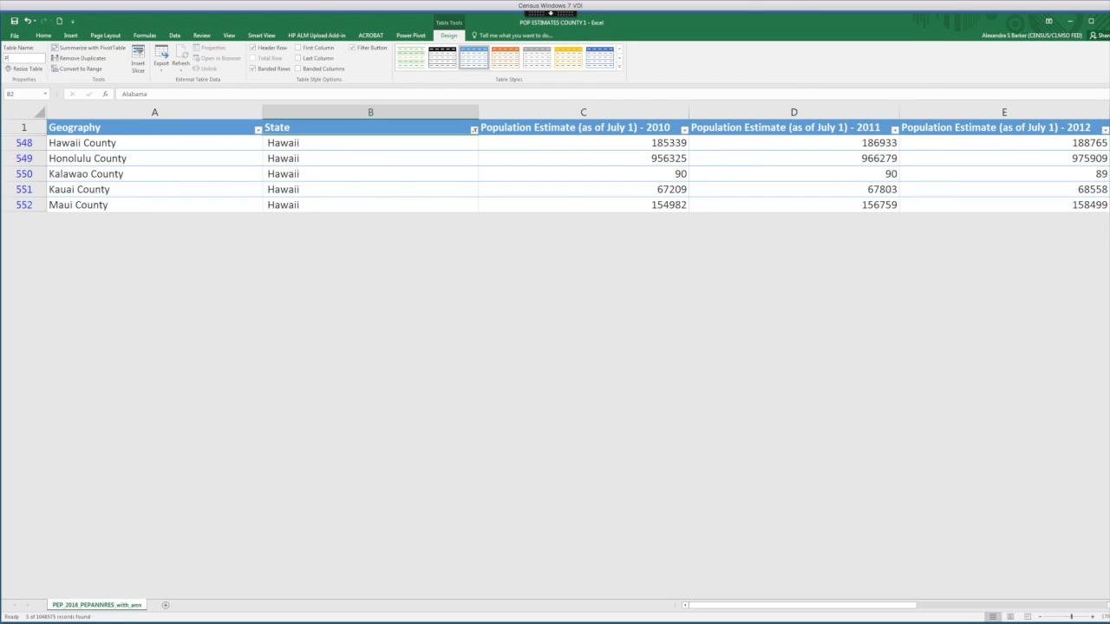